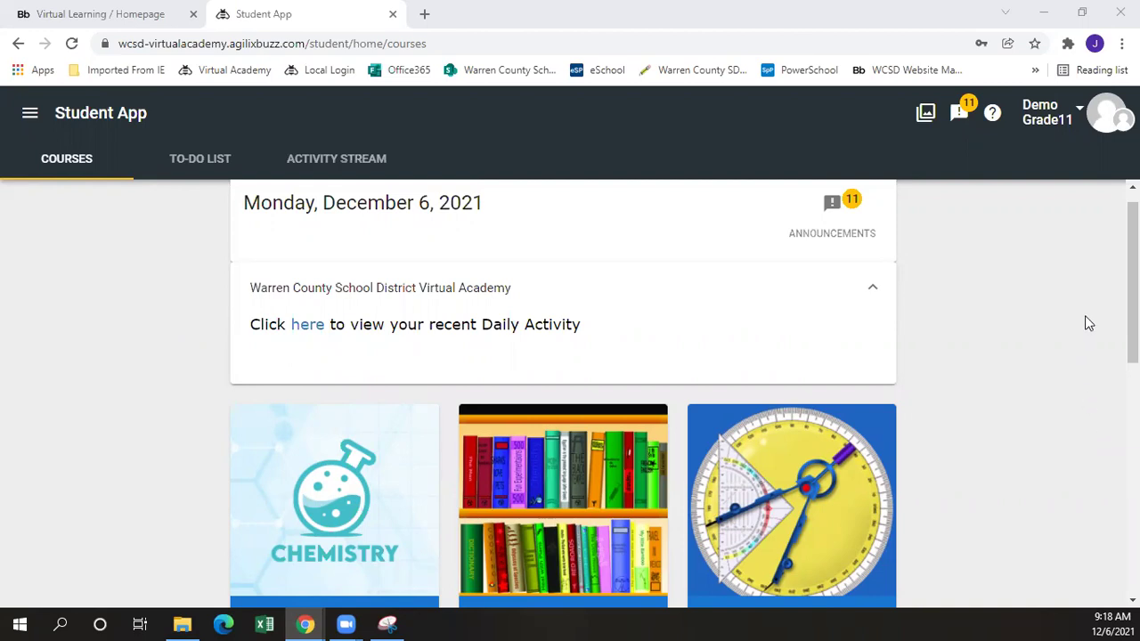
Step: Scroll down to the course cards: Chemistry Virt 77.8%, English 11 Virt 77.05%, Geometry Virt 70.29%
{"action": "scroll", "coordinate": [1086, 317], "scroll_direction": "down", "scroll_amount": 3}
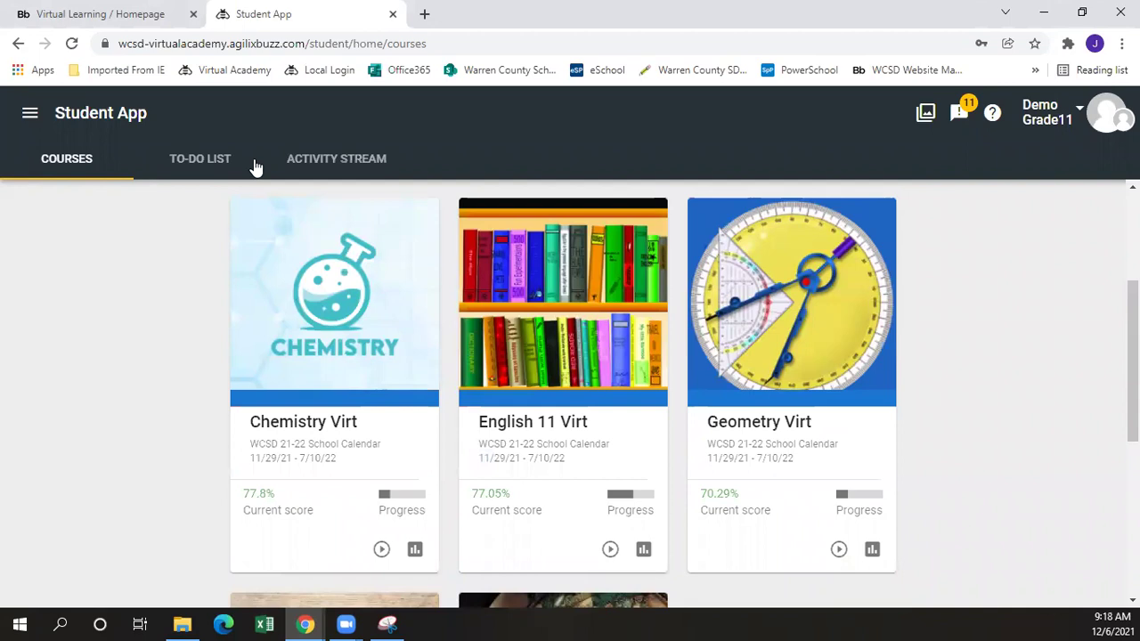
{"action": "left_click", "coordinate": [31, 123]}
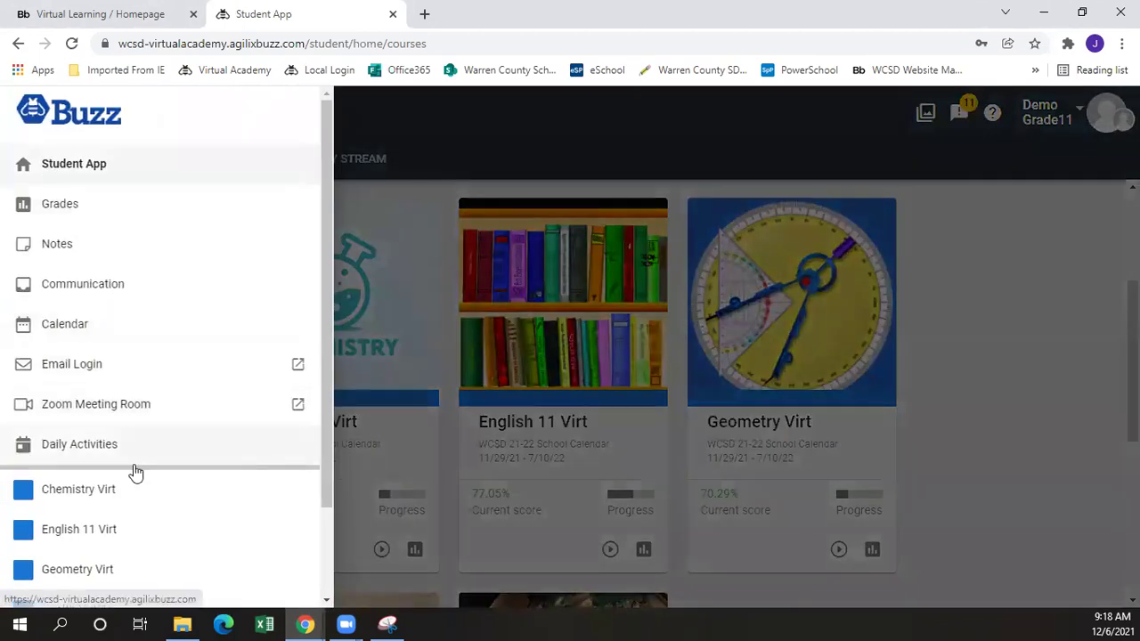
{"action": "scroll", "coordinate": [135, 473], "scroll_direction": "down", "scroll_amount": 1}
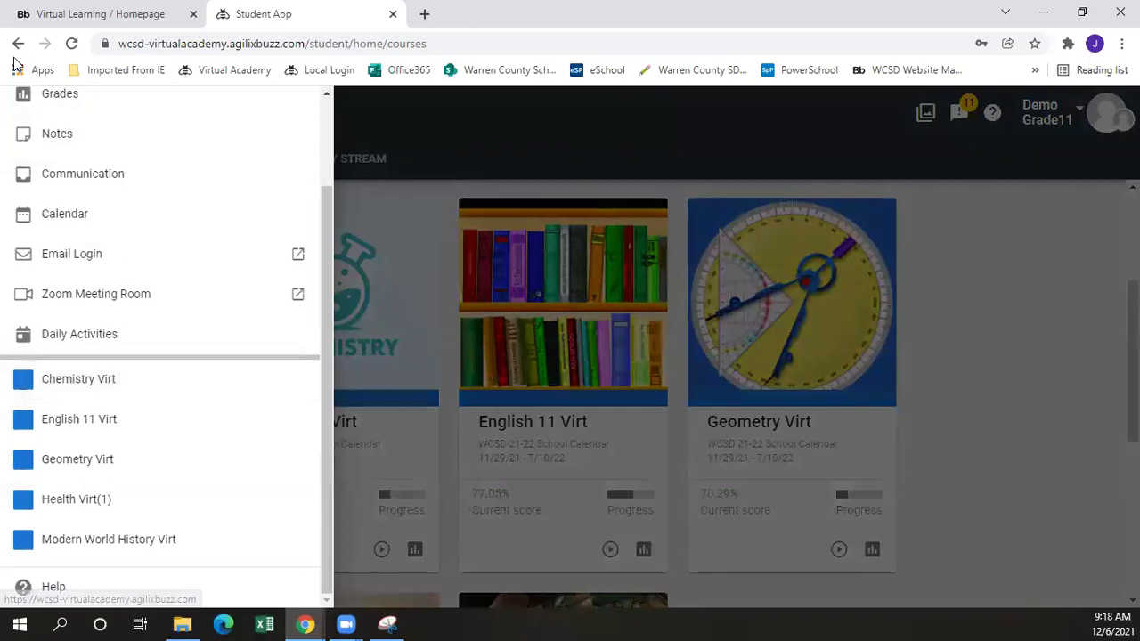
{"action": "scroll", "coordinate": [123, 279], "scroll_direction": "up", "scroll_amount": 1}
{"action": "left_click", "coordinate": [25, 161]}
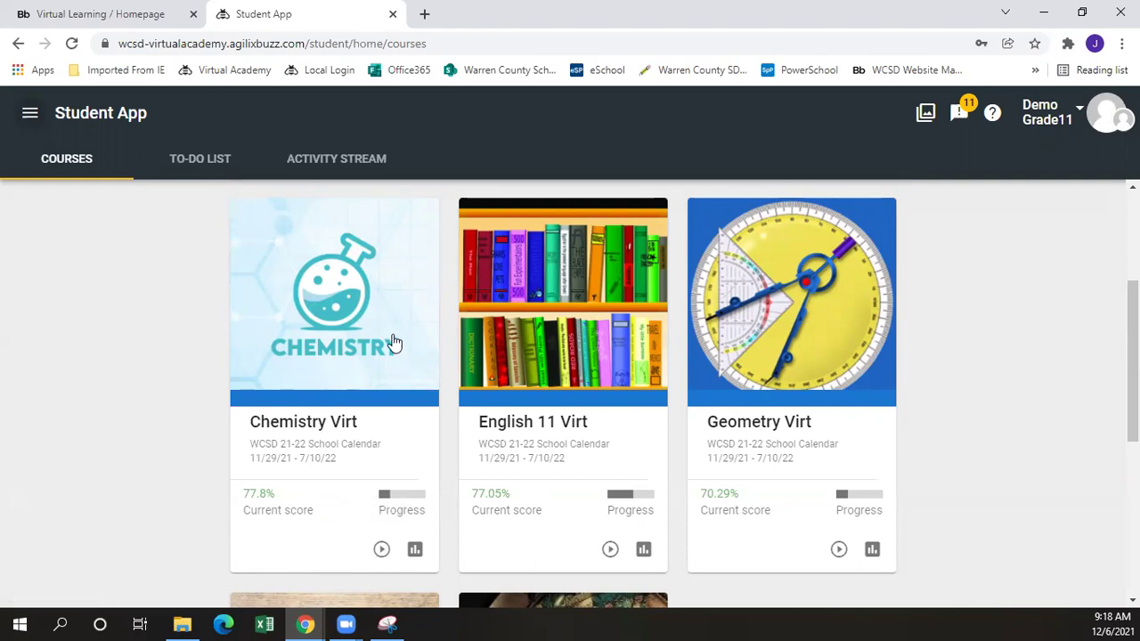
Step: Open Chemistry Virt and view its Live Lessons schedule, Wednesdays & Fridays 1:30–1:50
{"action": "left_click", "coordinate": [399, 286]}
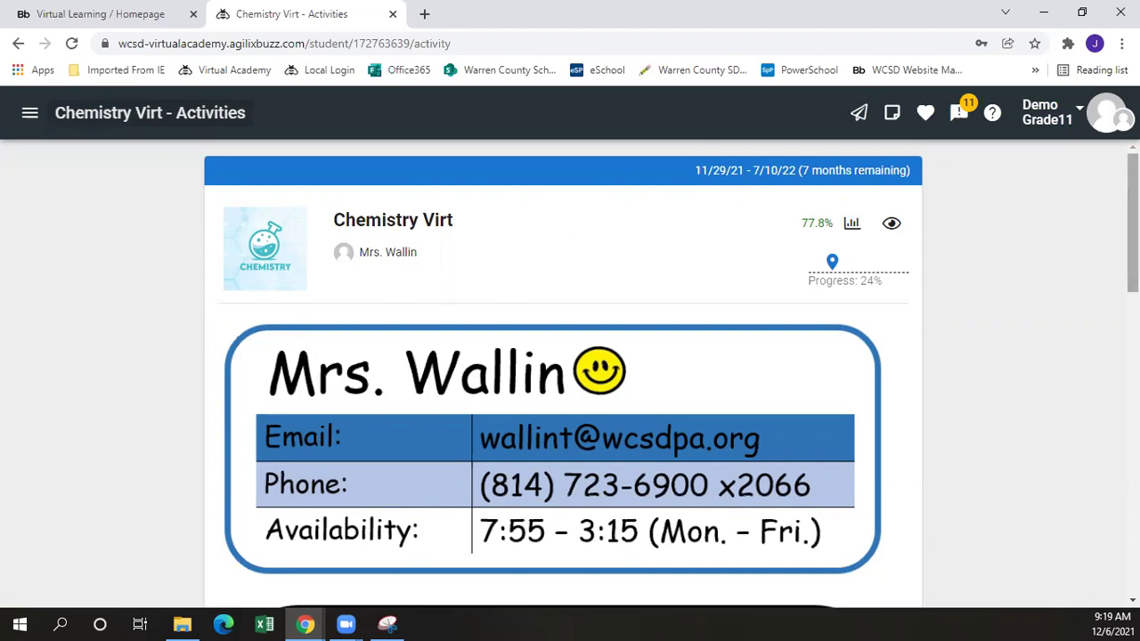
{"action": "scroll", "coordinate": [1076, 252], "scroll_direction": "down", "scroll_amount": 2}
{"action": "scroll", "coordinate": [570, 374], "scroll_direction": "down", "scroll_amount": 4}
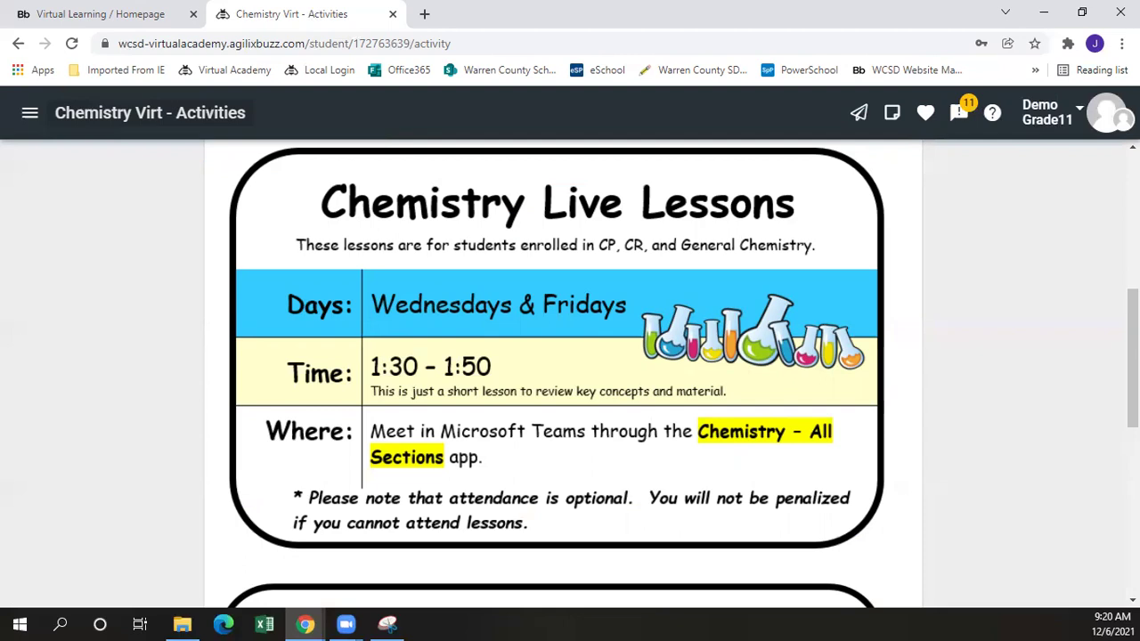
Step: Scroll down to the Open Office Hours section, then return to the page top
{"action": "left_click_drag", "start_coordinate": [1133, 354], "coordinate": [1133, 429]}
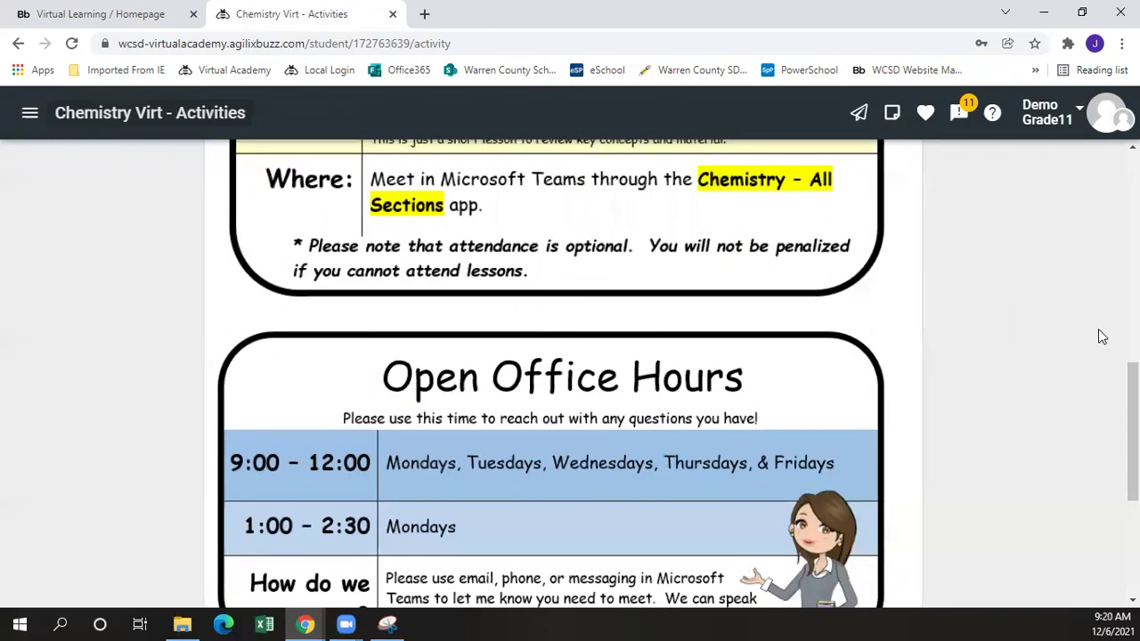
{"action": "left_click_drag", "start_coordinate": [1133, 428], "coordinate": [1133, 474]}
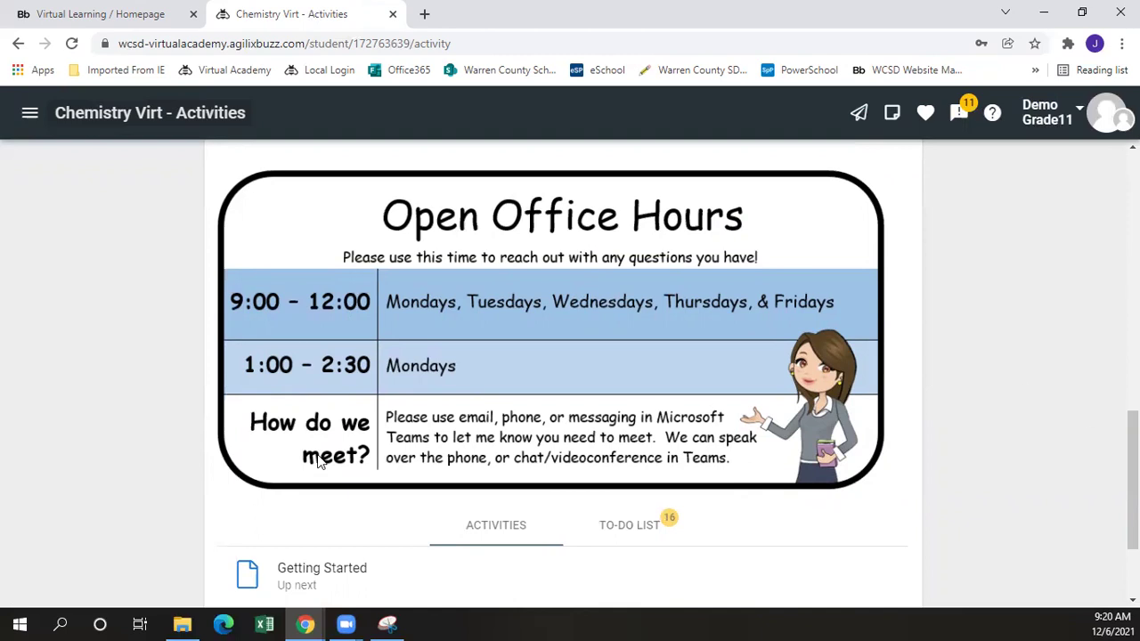
{"action": "scroll", "coordinate": [570, 267], "scroll_direction": "up", "scroll_amount": 8}
Step: Return to the Student App course list and open Modern World History Virt
{"action": "left_click", "coordinate": [24, 133]}
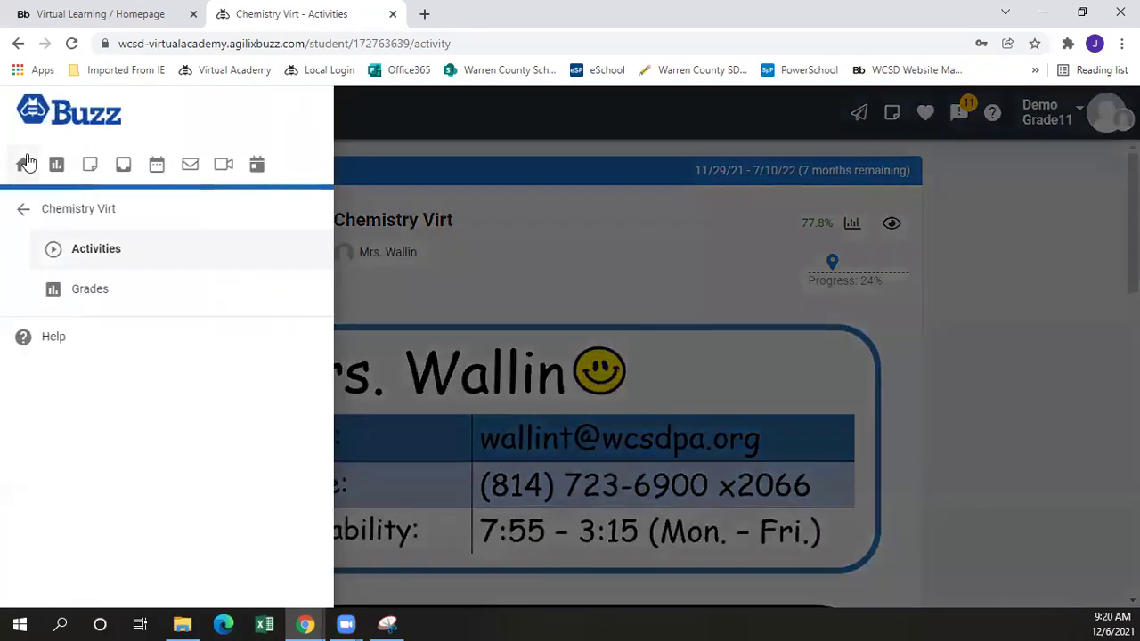
{"action": "left_click", "coordinate": [26, 163]}
{"action": "scroll", "coordinate": [80, 388], "scroll_direction": "down", "scroll_amount": 7}
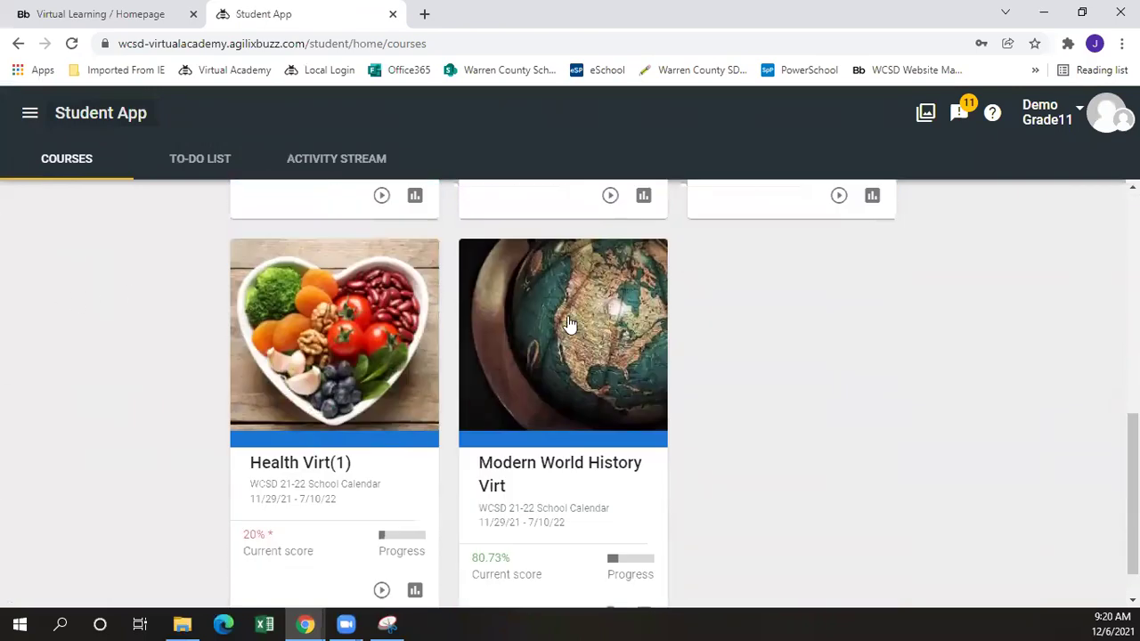
{"action": "left_click", "coordinate": [602, 331]}
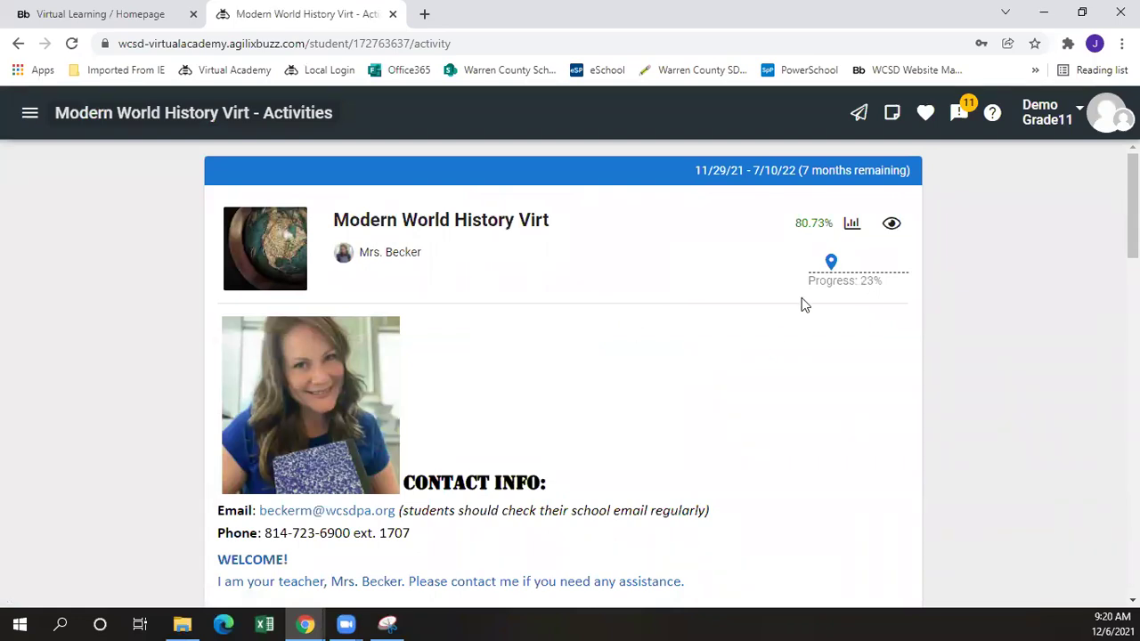
Step: Scroll past the Live Lessons table to the Academic Honesty and Online Learning Support notes
{"action": "scroll", "coordinate": [1133, 204], "scroll_direction": "down", "scroll_amount": 1}
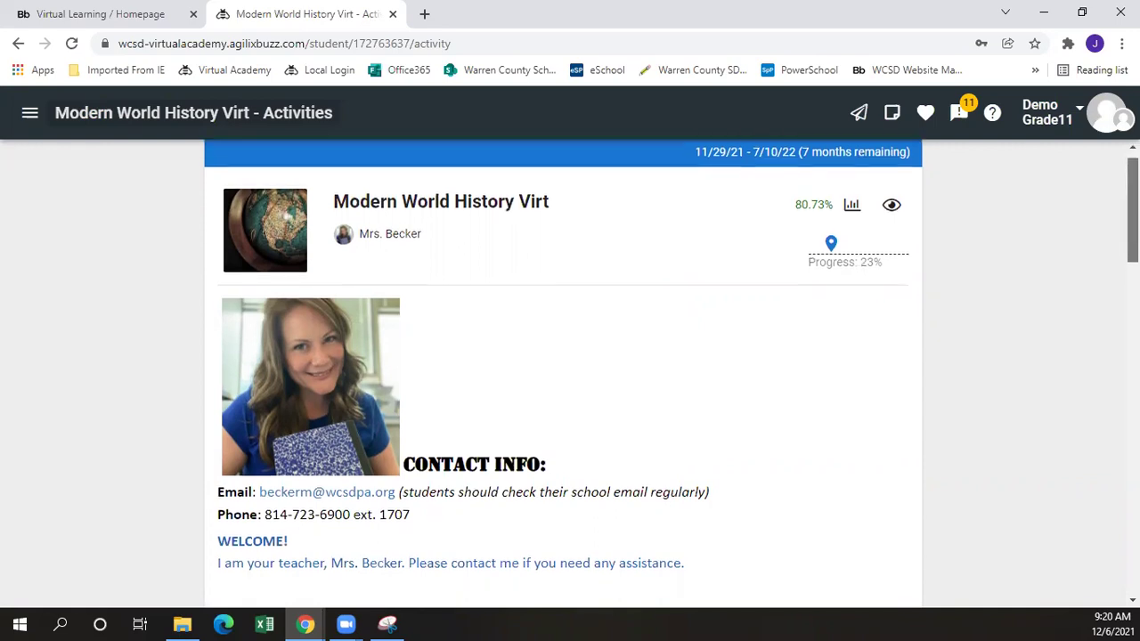
{"action": "scroll", "coordinate": [1132, 205], "scroll_direction": "down", "scroll_amount": 1}
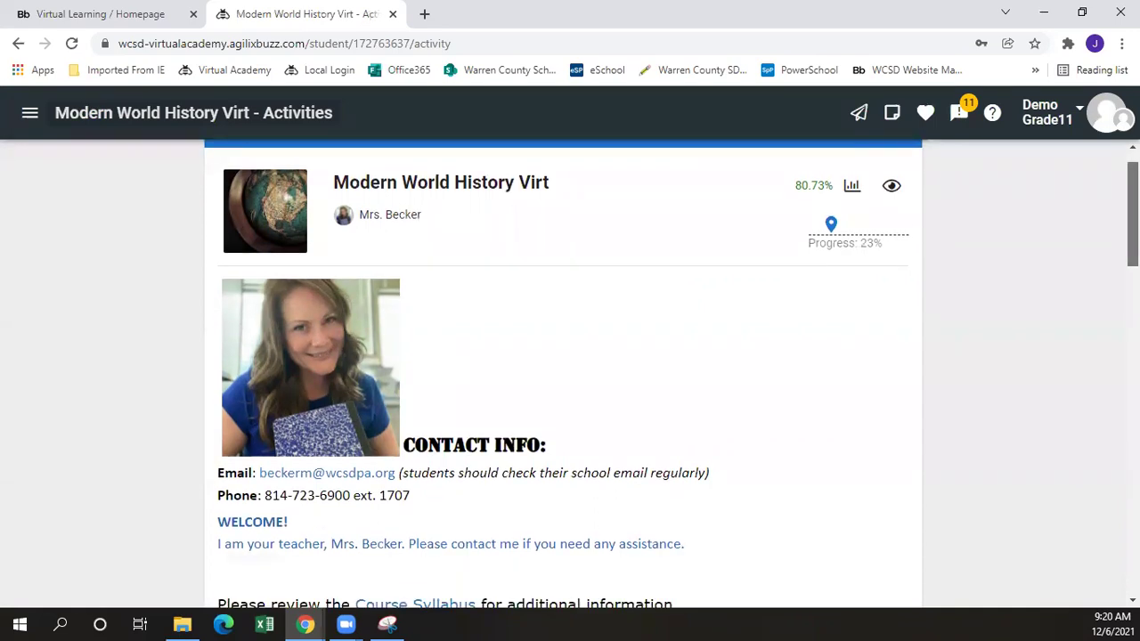
{"action": "scroll", "coordinate": [582, 374], "scroll_direction": "down", "scroll_amount": 1}
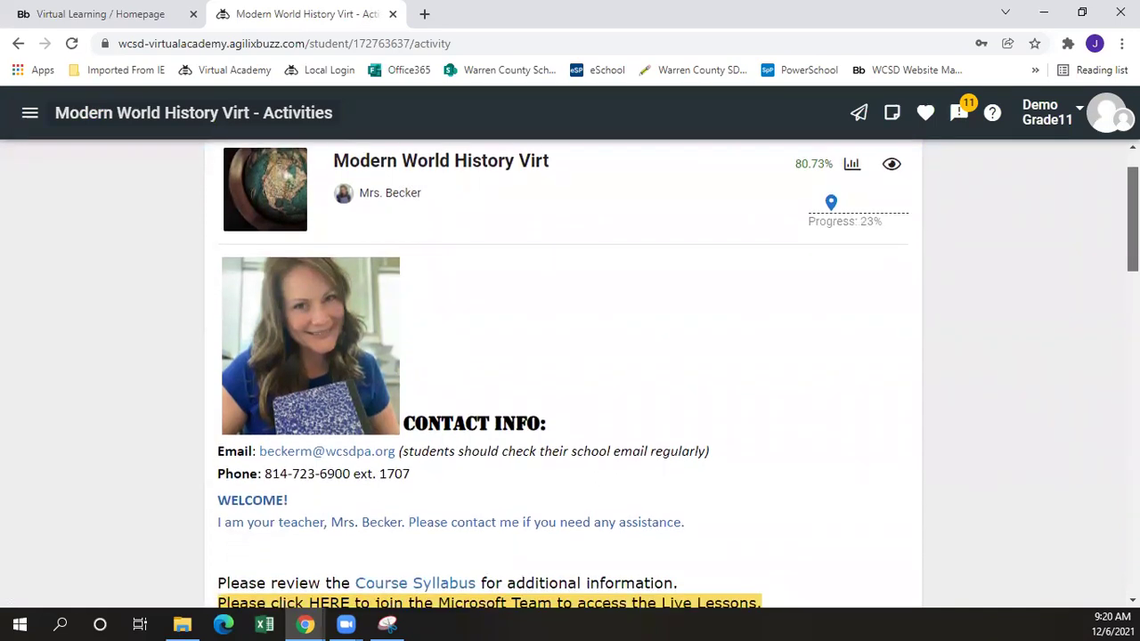
{"action": "scroll", "coordinate": [570, 374], "scroll_direction": "down", "scroll_amount": 1}
{"action": "scroll", "coordinate": [570, 374], "scroll_direction": "down", "scroll_amount": 2}
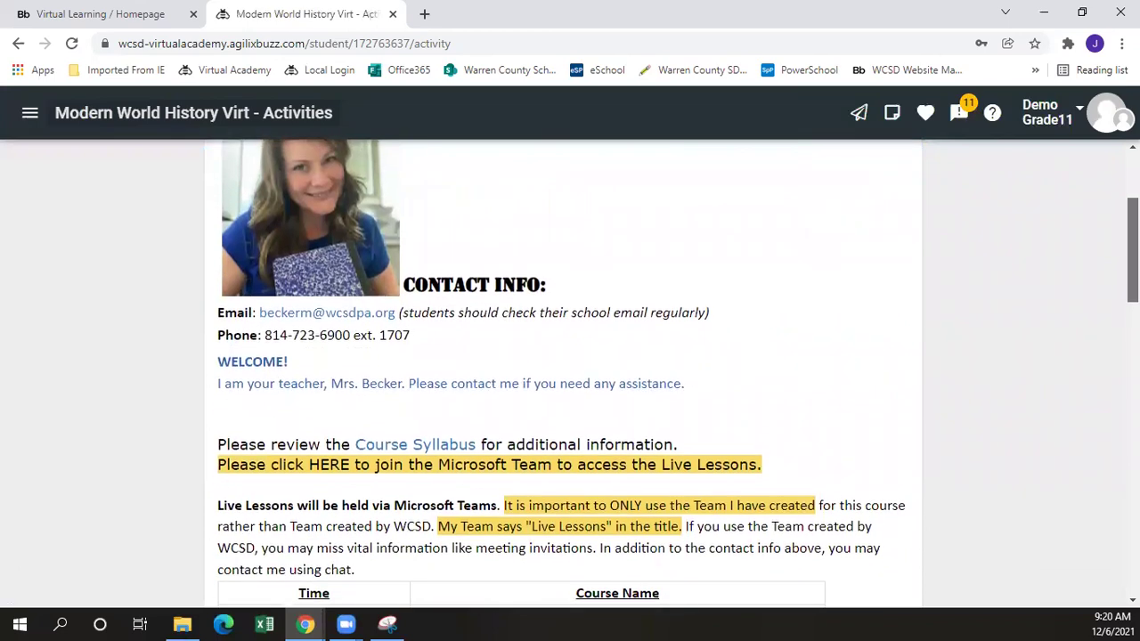
{"action": "scroll", "coordinate": [1090, 292], "scroll_direction": "down", "scroll_amount": 3}
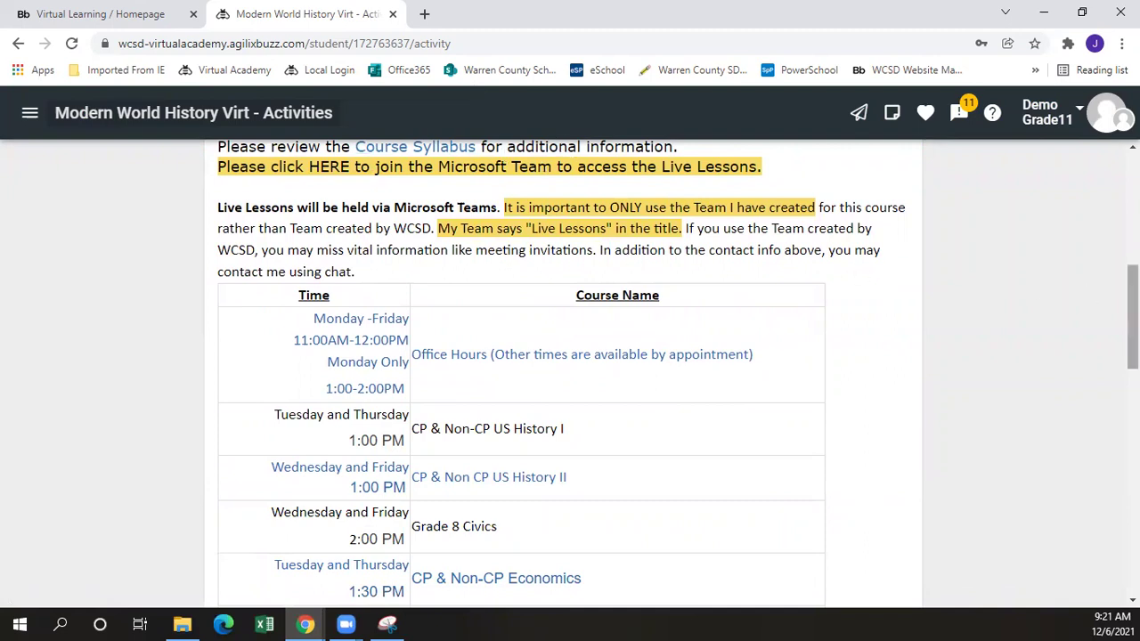
{"action": "scroll", "coordinate": [1133, 317], "scroll_direction": "down", "scroll_amount": 1}
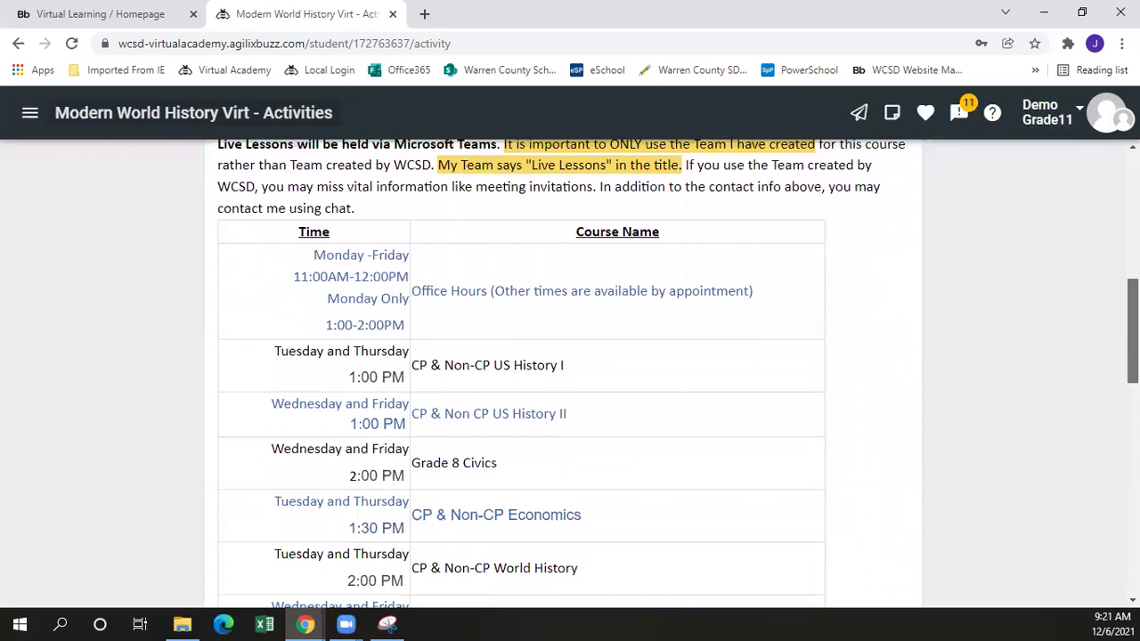
{"action": "scroll", "coordinate": [1133, 338], "scroll_direction": "down", "scroll_amount": 1}
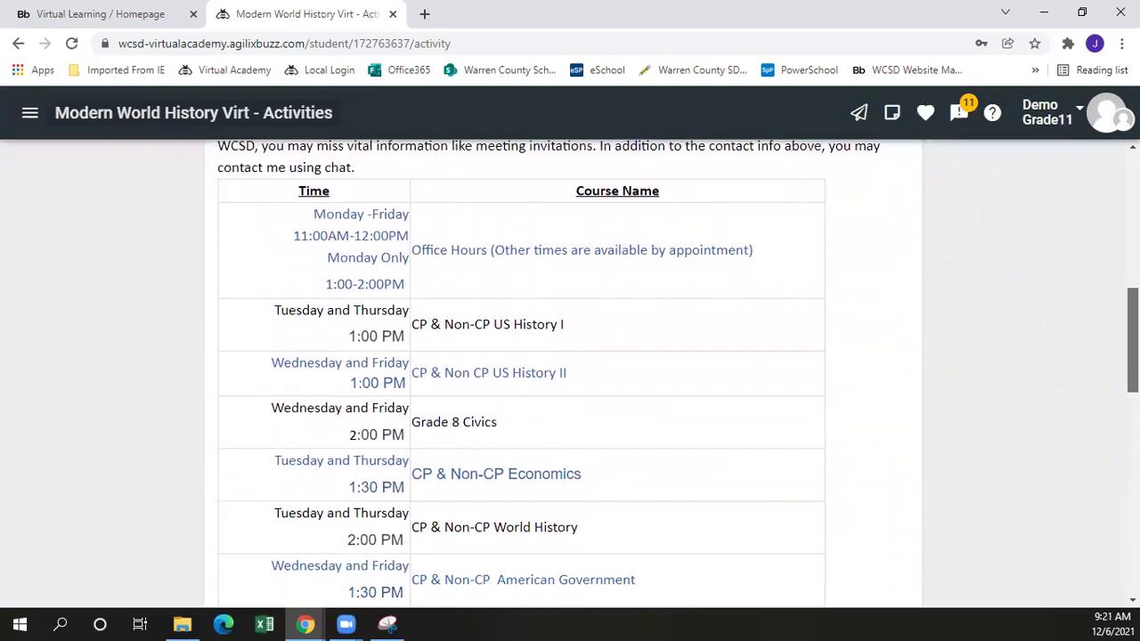
{"action": "scroll", "coordinate": [1133, 356], "scroll_direction": "down", "scroll_amount": 3}
{"action": "scroll", "coordinate": [571, 374], "scroll_direction": "down", "scroll_amount": 1}
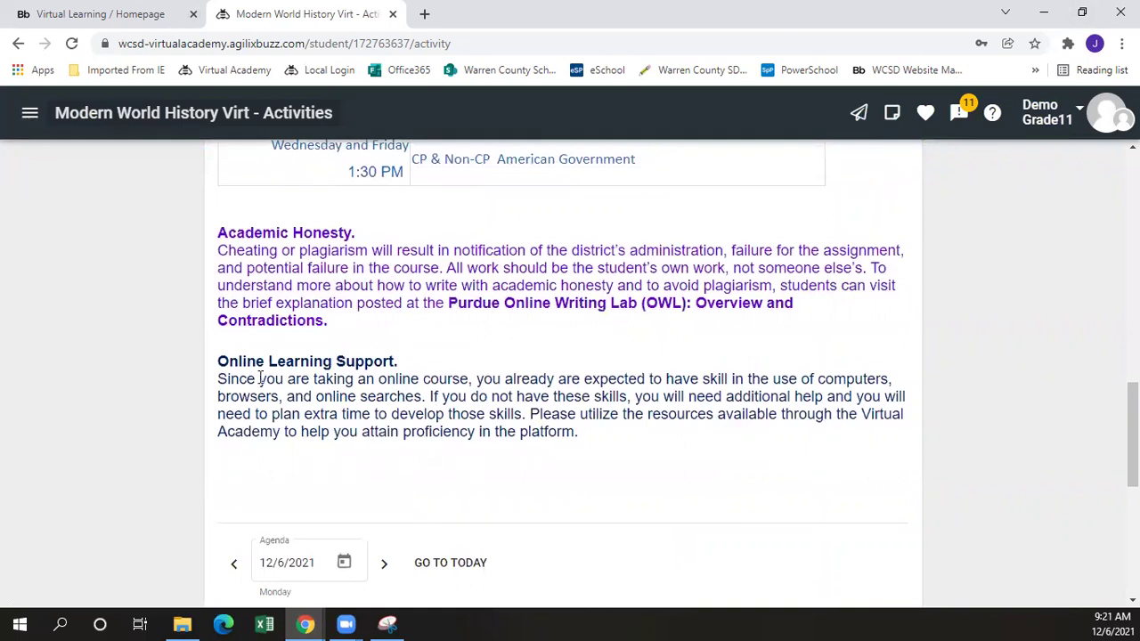
Step: Scroll down to the Agenda bar and the Activities list with Marking Period 2
{"action": "left_click_drag", "start_coordinate": [1132, 436], "coordinate": [1109, 504]}
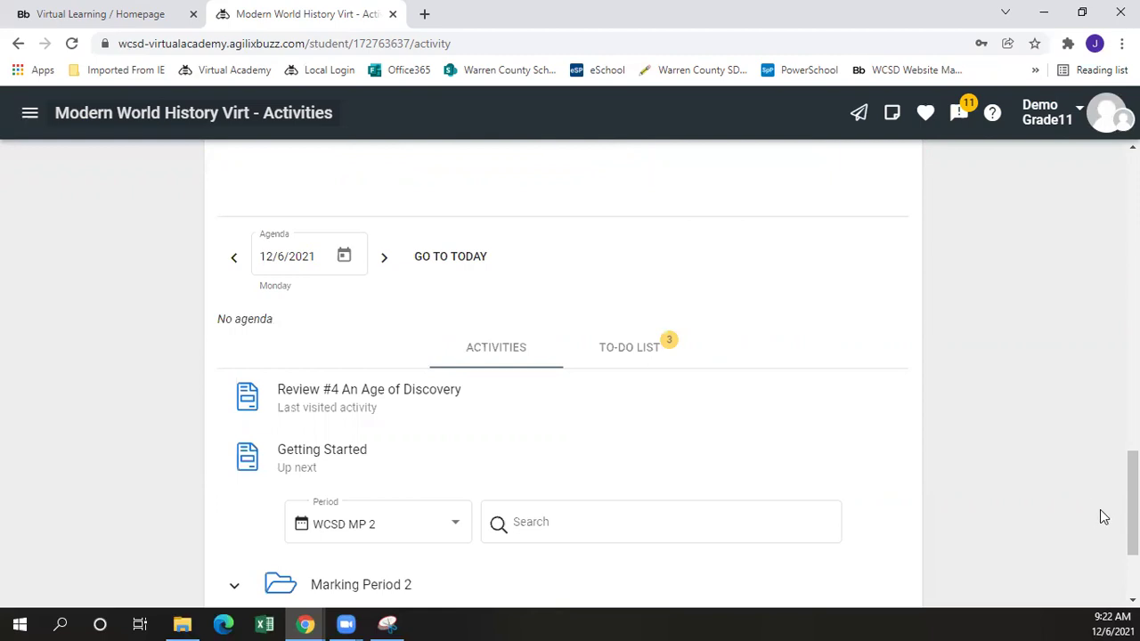
Step: Keep WCSD MP 2 as the marking period, then collapse and re-expand the Marking Period 2 folder
{"action": "scroll", "coordinate": [570, 401], "scroll_direction": "down", "scroll_amount": 1}
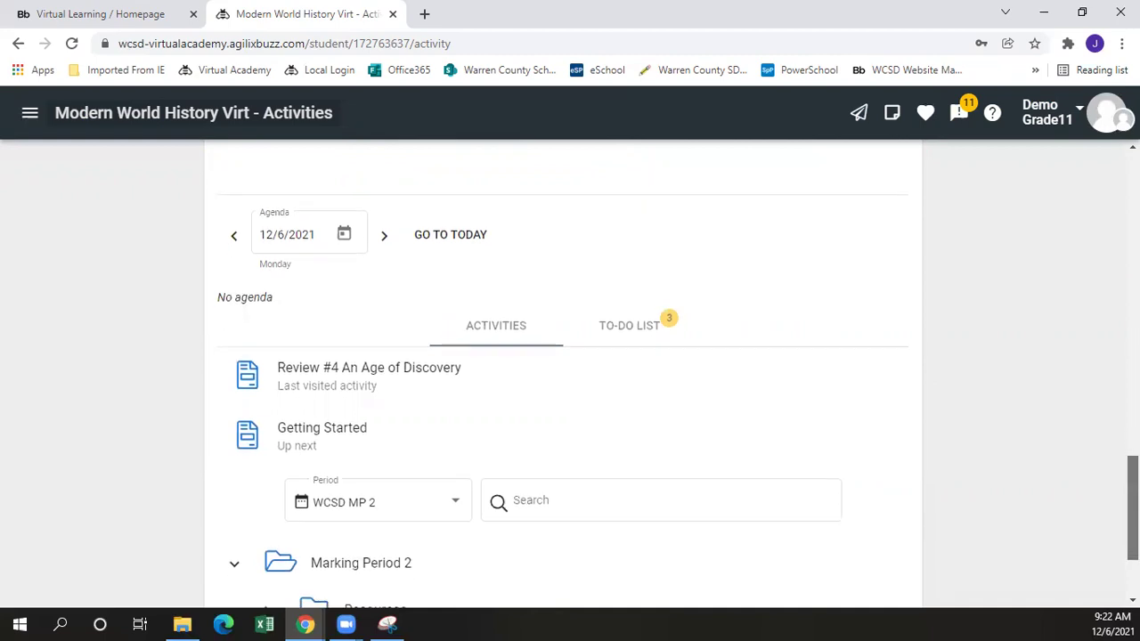
{"action": "scroll", "coordinate": [570, 401], "scroll_direction": "down", "scroll_amount": 3}
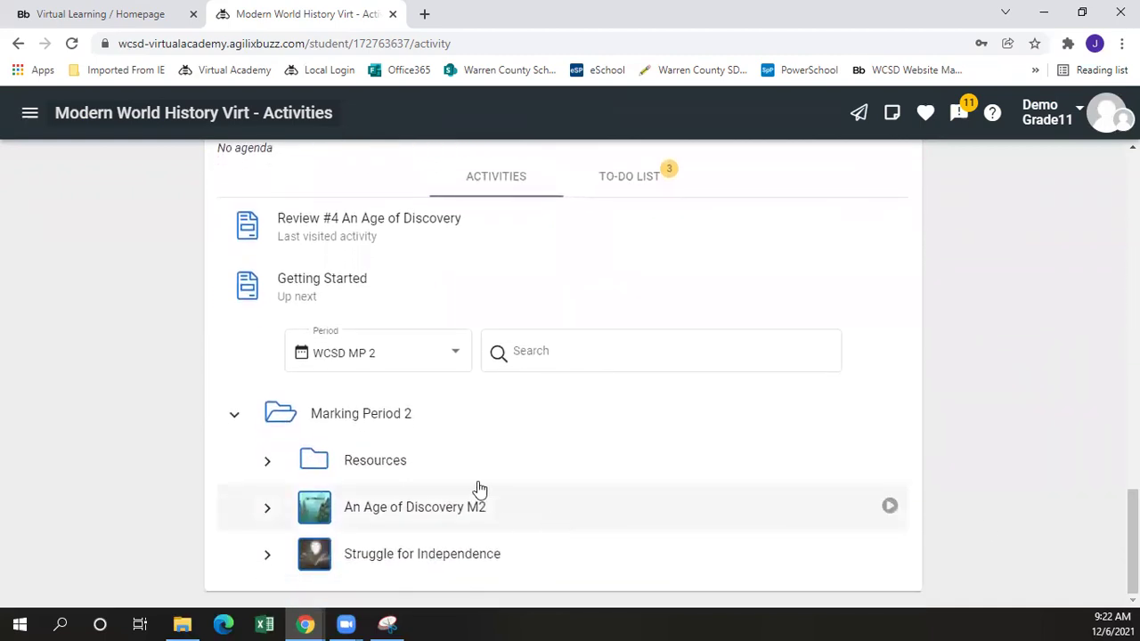
{"action": "left_click", "coordinate": [446, 367]}
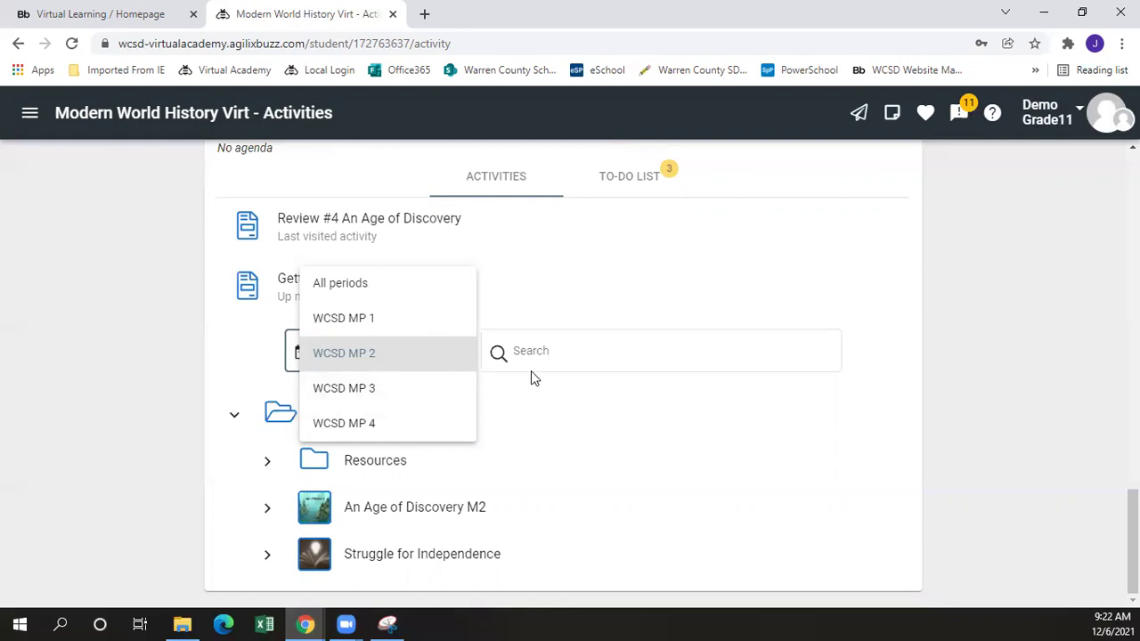
{"action": "left_click", "coordinate": [343, 356]}
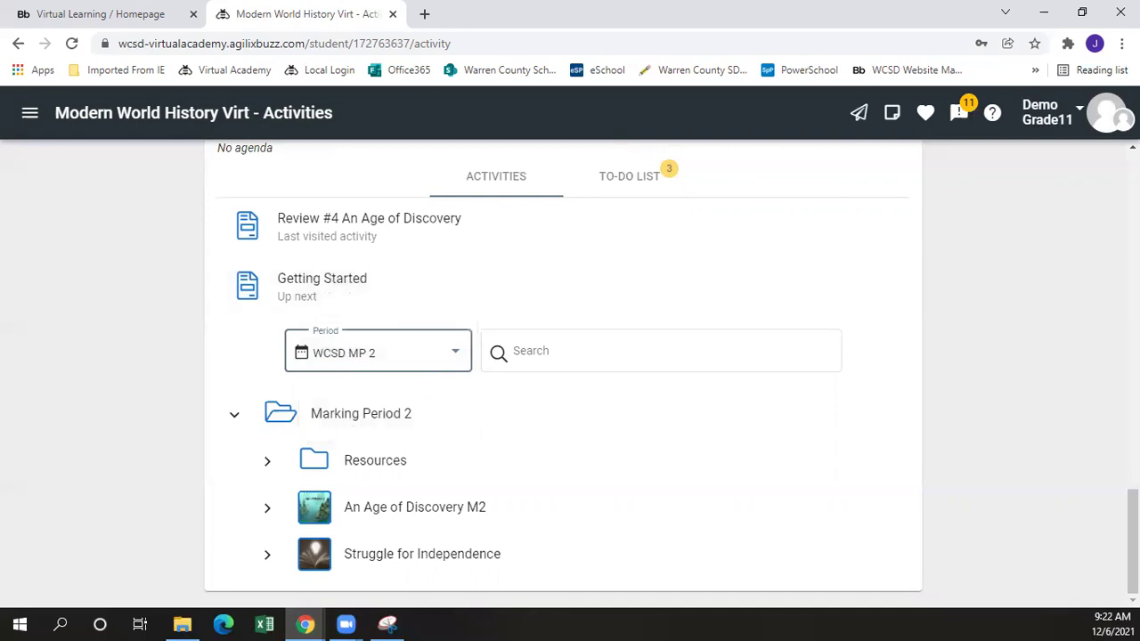
{"action": "left_click", "coordinate": [231, 419]}
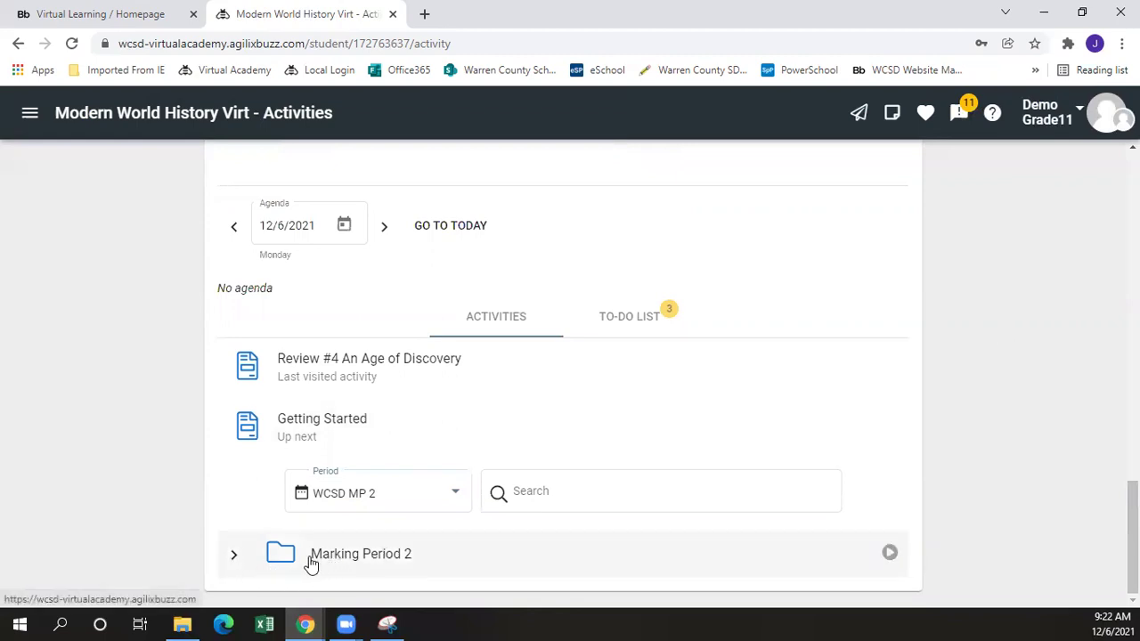
{"action": "left_click", "coordinate": [232, 559]}
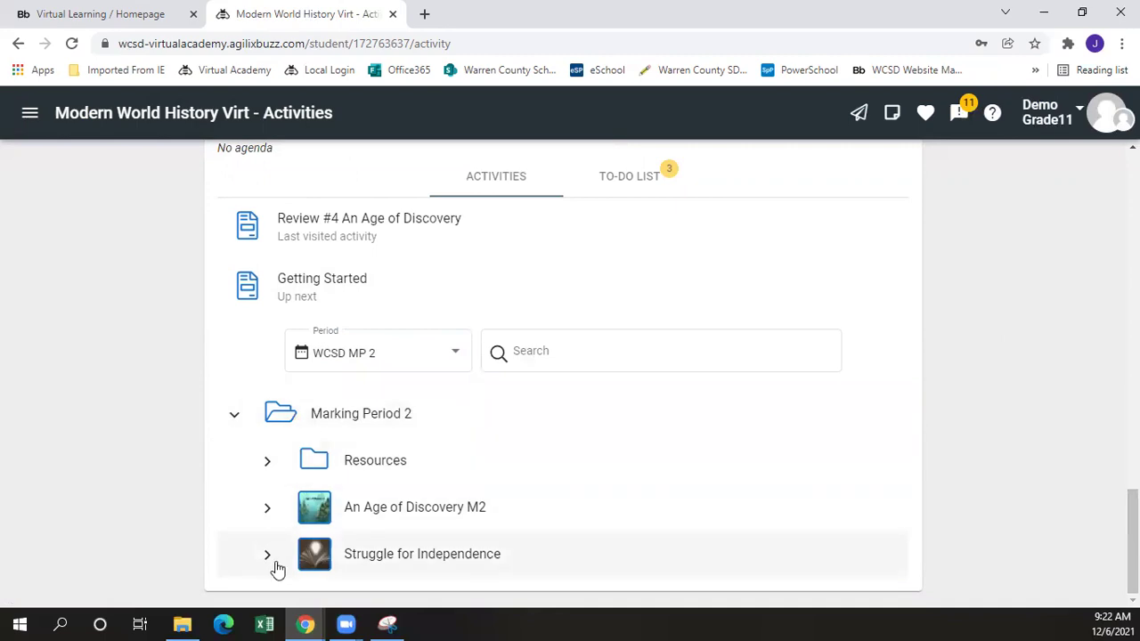
Step: Expand Resources, An Age of Discovery M2, Lesson #2 and Content from Marking period 1, then open Review #2
{"action": "left_click", "coordinate": [267, 461]}
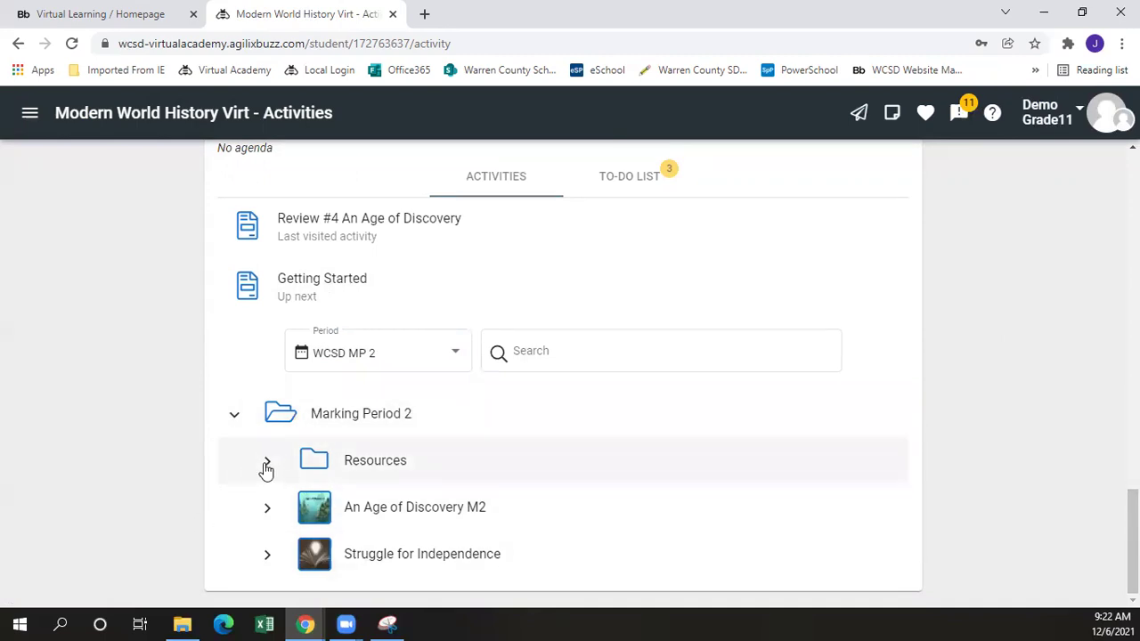
{"action": "scroll", "coordinate": [754, 448], "scroll_direction": "down", "scroll_amount": 2}
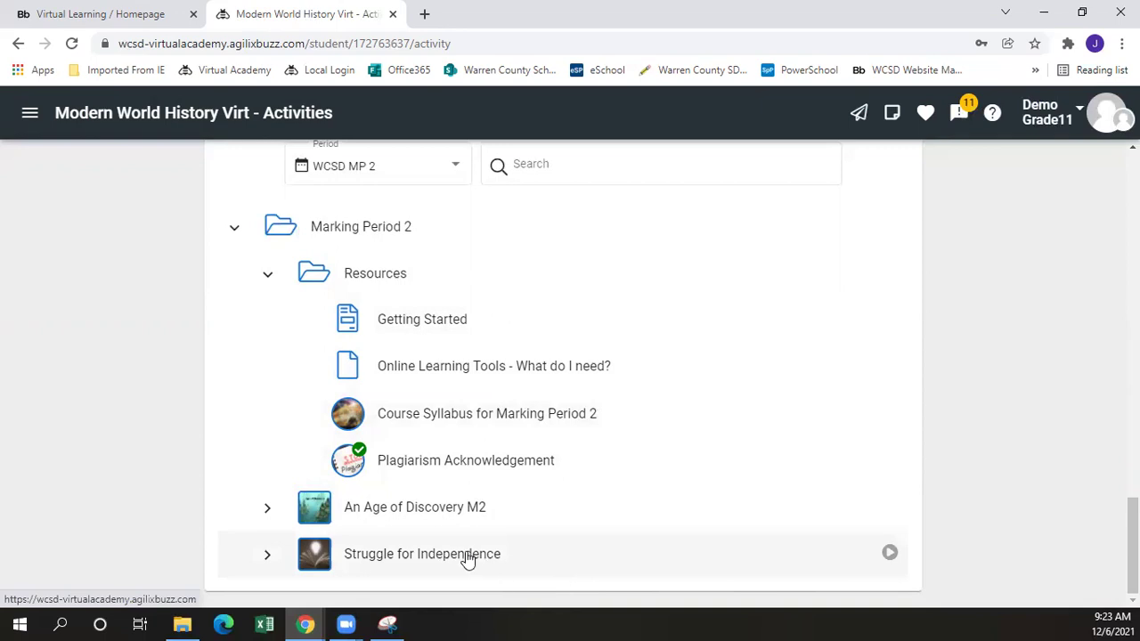
{"action": "left_click", "coordinate": [265, 520]}
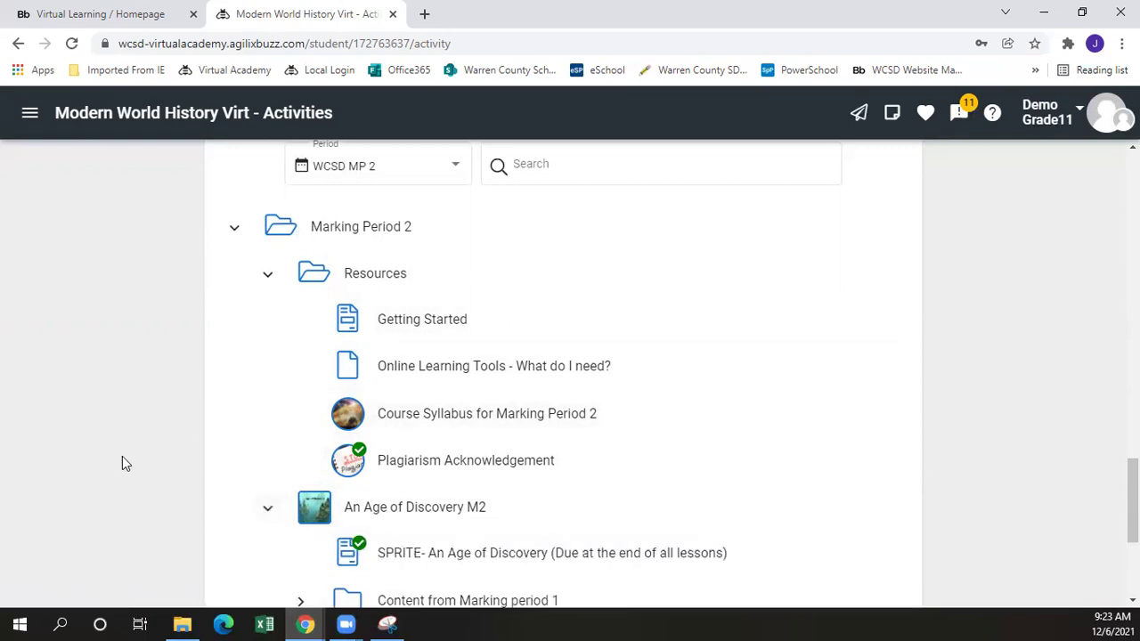
{"action": "scroll", "coordinate": [123, 452], "scroll_direction": "down", "scroll_amount": 2}
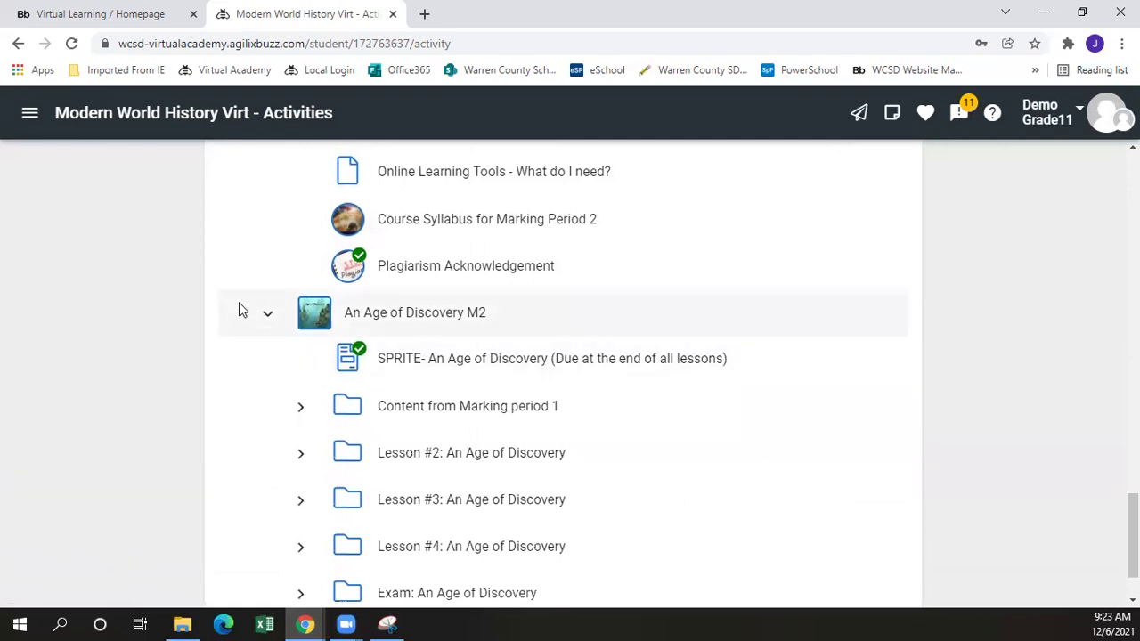
{"action": "scroll", "coordinate": [237, 303], "scroll_direction": "down", "scroll_amount": 1}
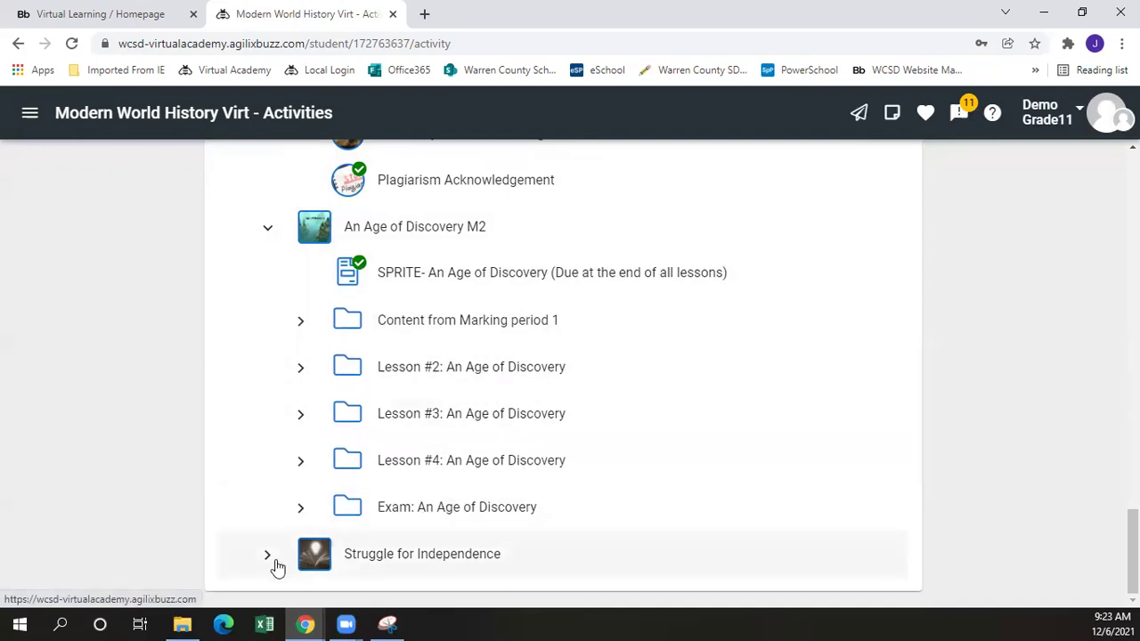
{"action": "left_click", "coordinate": [302, 372]}
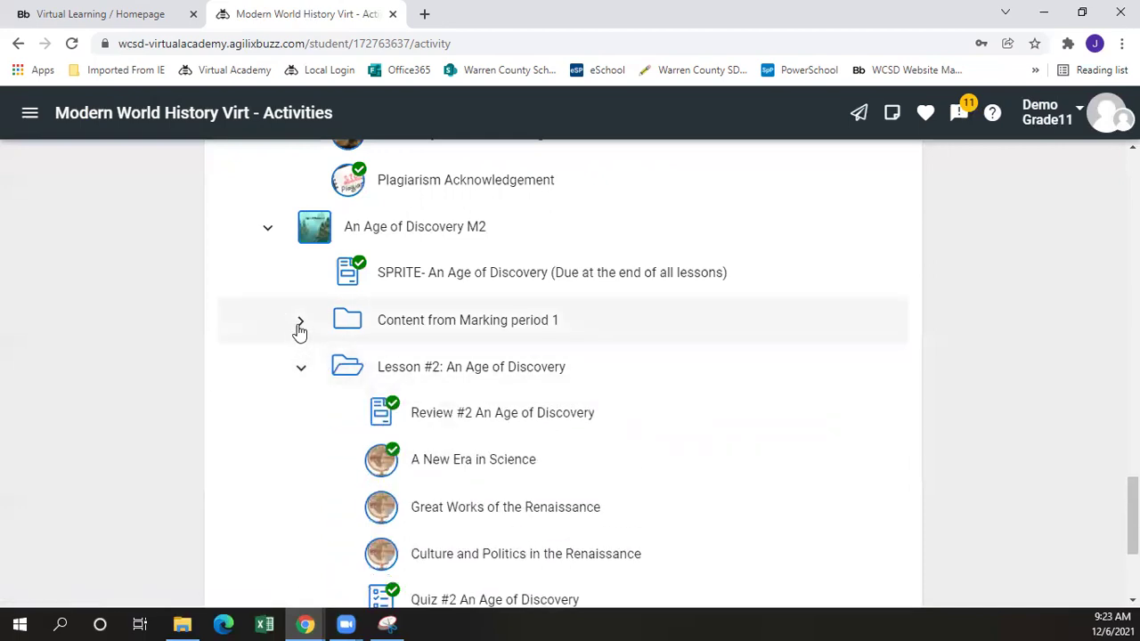
{"action": "left_click", "coordinate": [300, 325]}
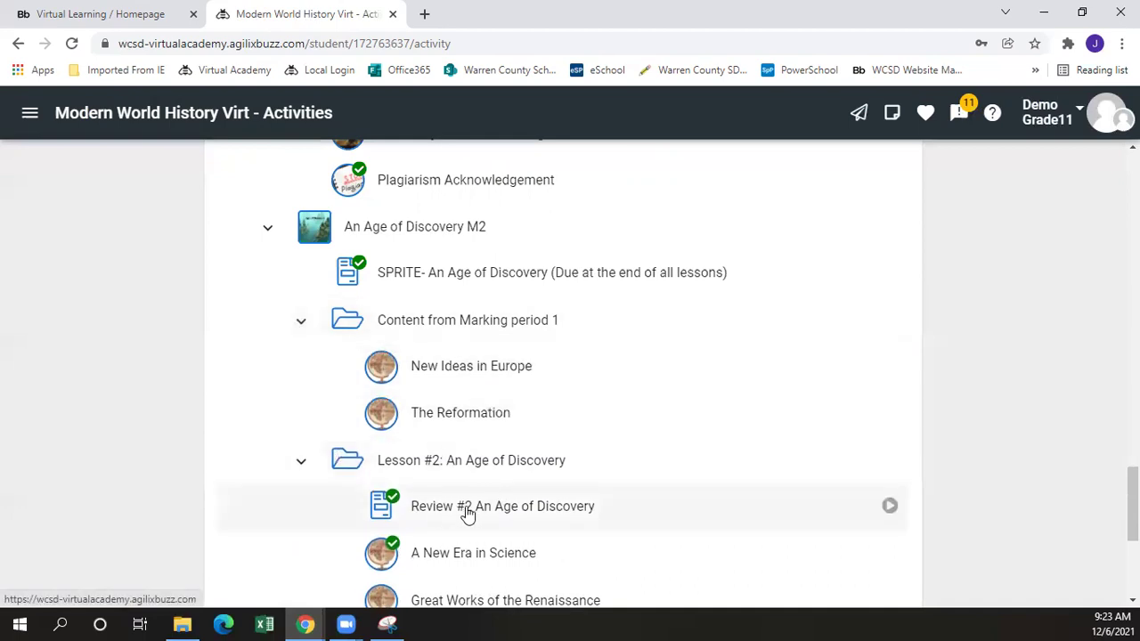
{"action": "left_click", "coordinate": [512, 511]}
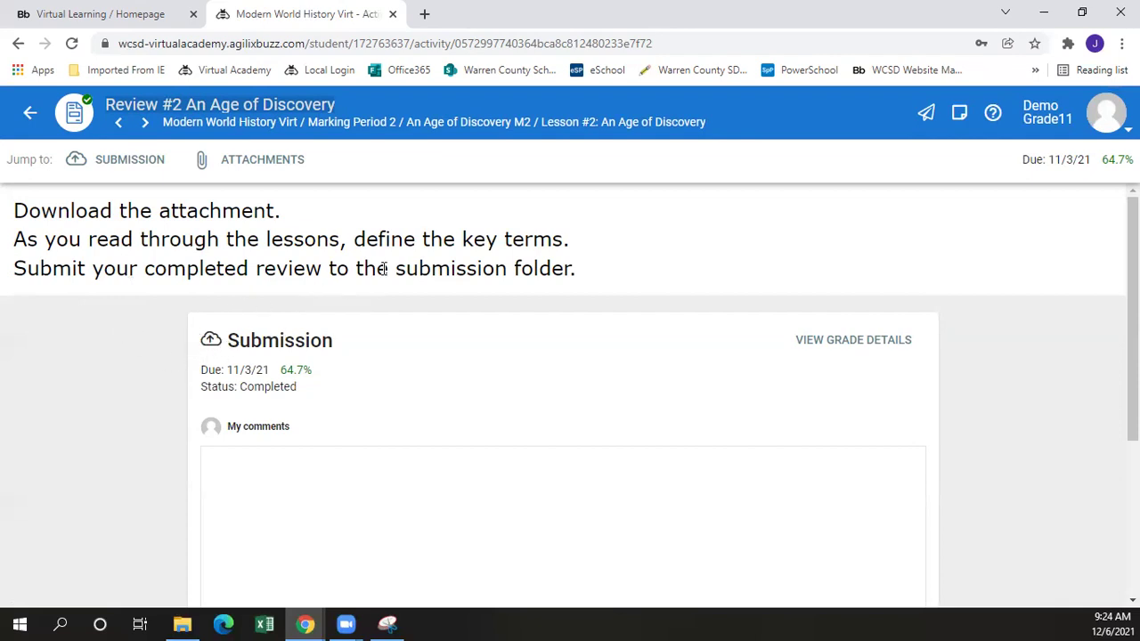
Step: Download the Key Terms #2 Age of Discovery.docx attachment and open it in Word
{"action": "scroll", "coordinate": [1133, 312], "scroll_direction": "down", "scroll_amount": 2}
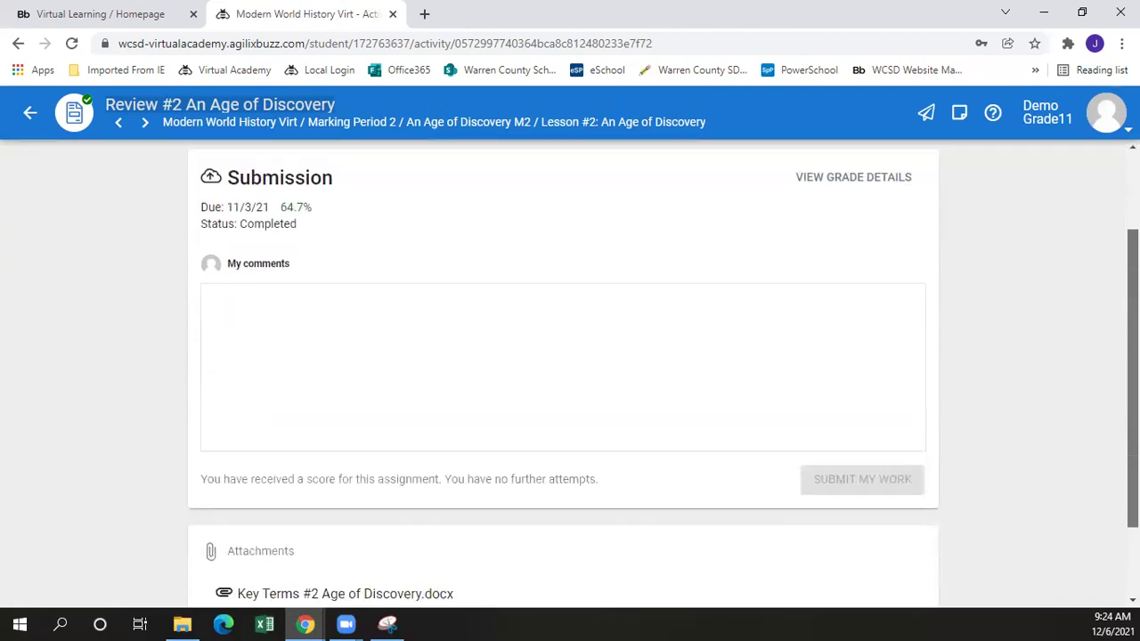
{"action": "scroll", "coordinate": [1079, 357], "scroll_direction": "up", "scroll_amount": 1}
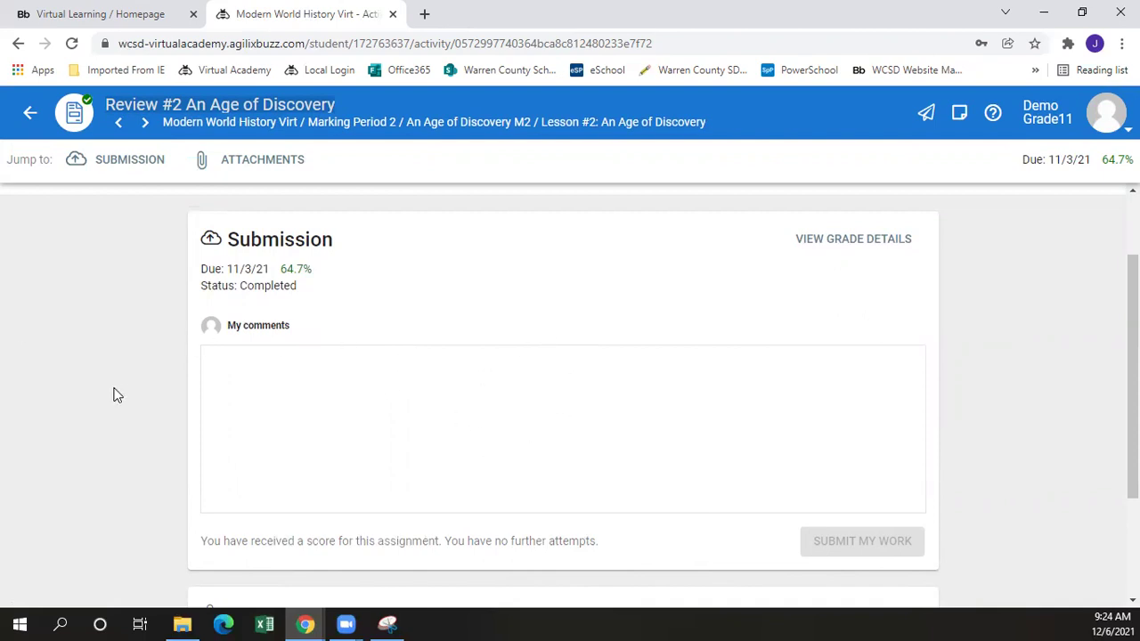
{"action": "scroll", "coordinate": [113, 395], "scroll_direction": "down", "scroll_amount": 2}
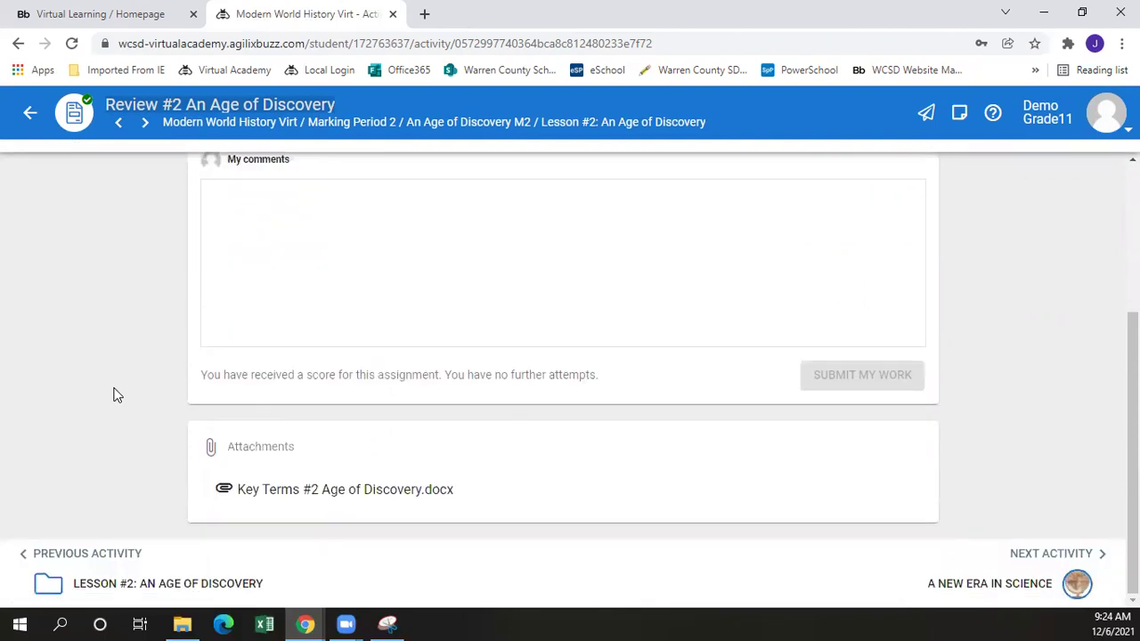
{"action": "left_click", "coordinate": [401, 500]}
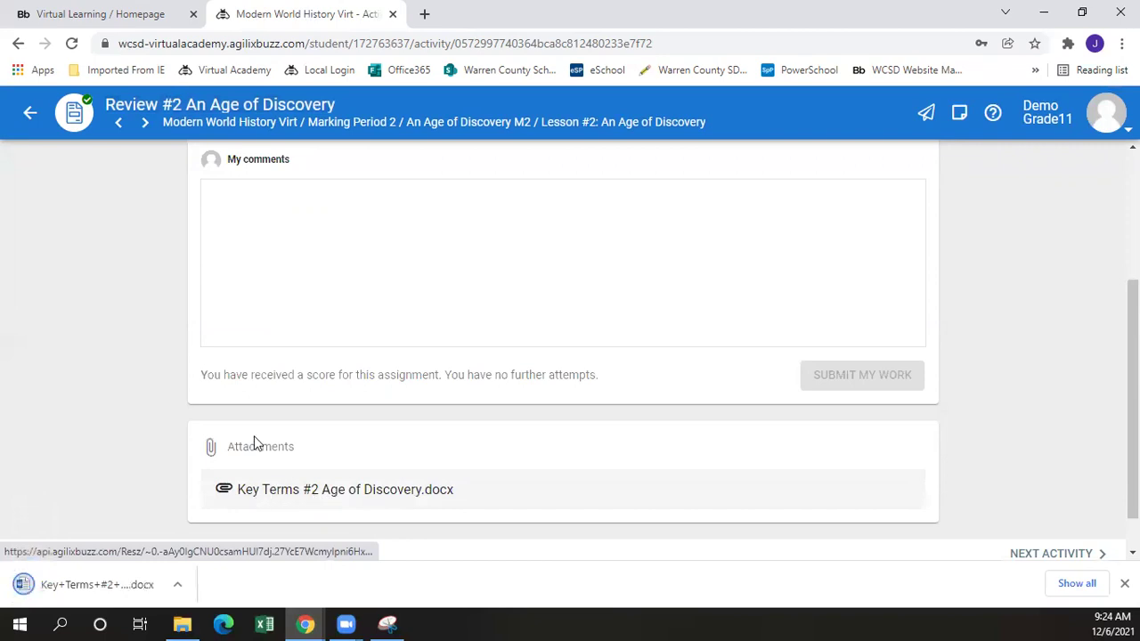
{"action": "left_click", "coordinate": [83, 584]}
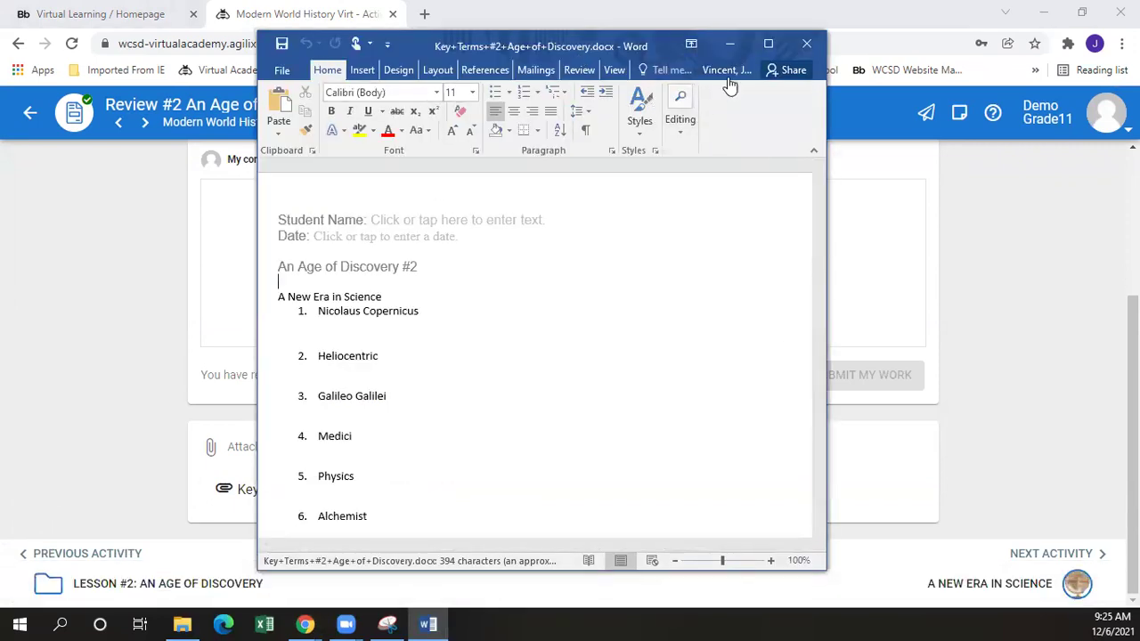
Step: Maximize Word and scroll through both pages of the key terms list
{"action": "left_click", "coordinate": [768, 42]}
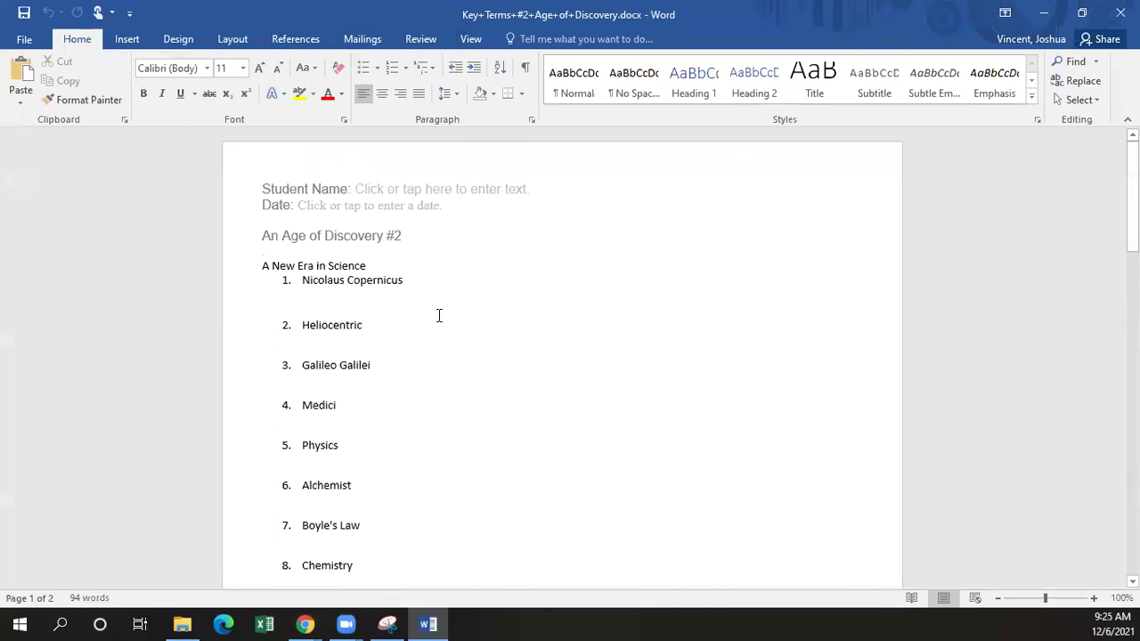
{"action": "scroll", "coordinate": [467, 310], "scroll_direction": "down", "scroll_amount": 9}
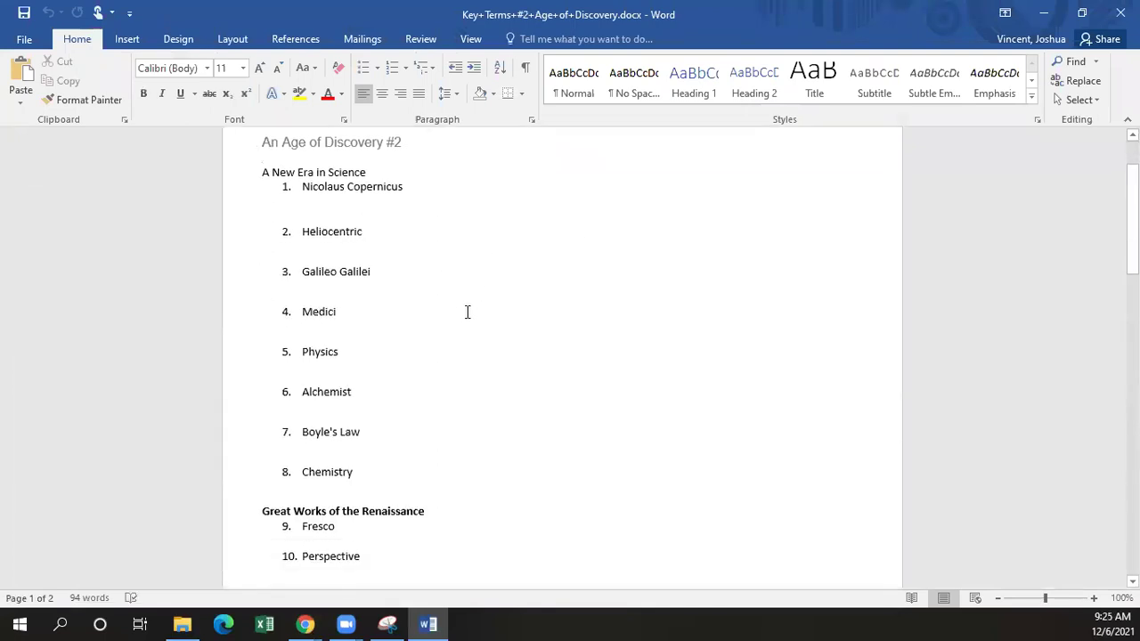
{"action": "scroll", "coordinate": [467, 312], "scroll_direction": "down", "scroll_amount": 8}
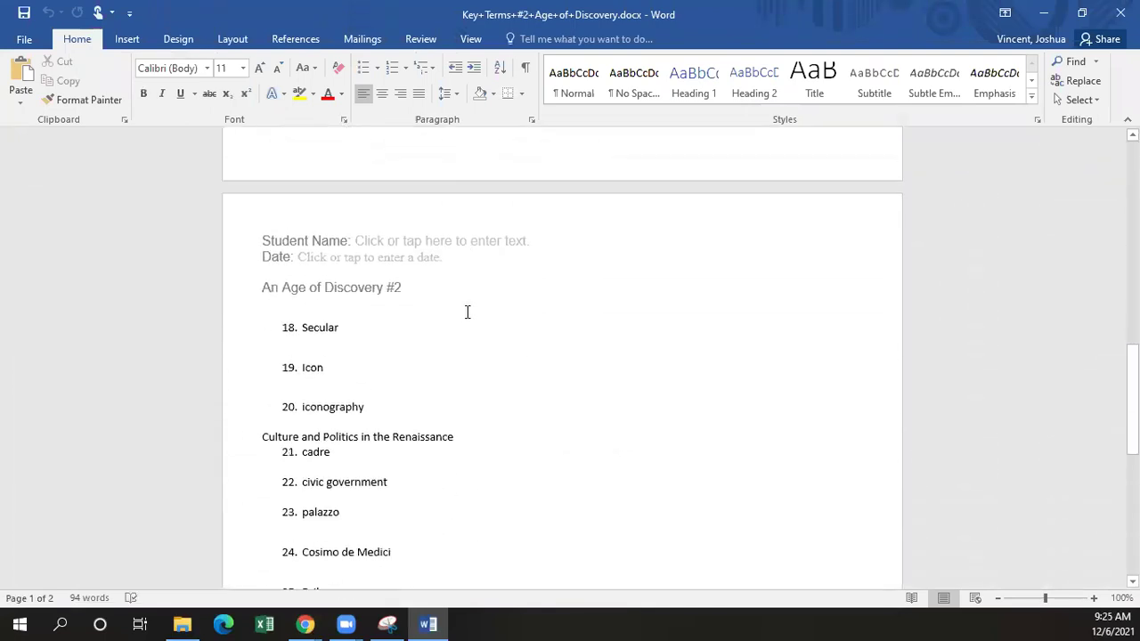
{"action": "scroll", "coordinate": [467, 311], "scroll_direction": "up", "scroll_amount": 2}
{"action": "scroll", "coordinate": [467, 311], "scroll_direction": "down", "scroll_amount": 4}
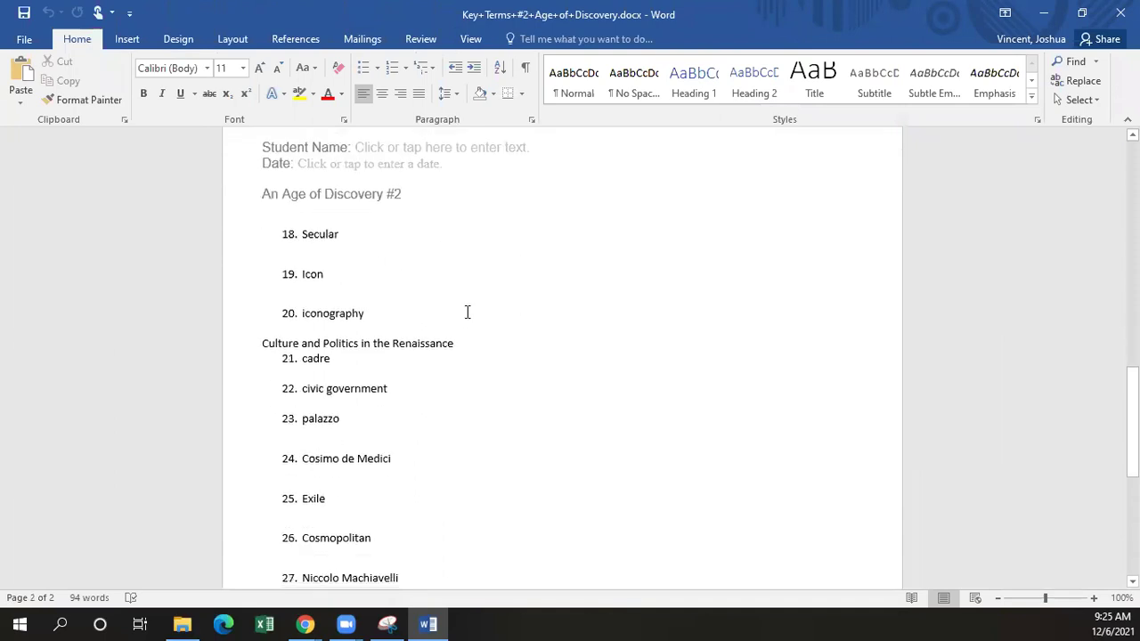
{"action": "scroll", "coordinate": [486, 303], "scroll_direction": "down", "scroll_amount": 2}
{"action": "scroll", "coordinate": [500, 294], "scroll_direction": "down", "scroll_amount": 2}
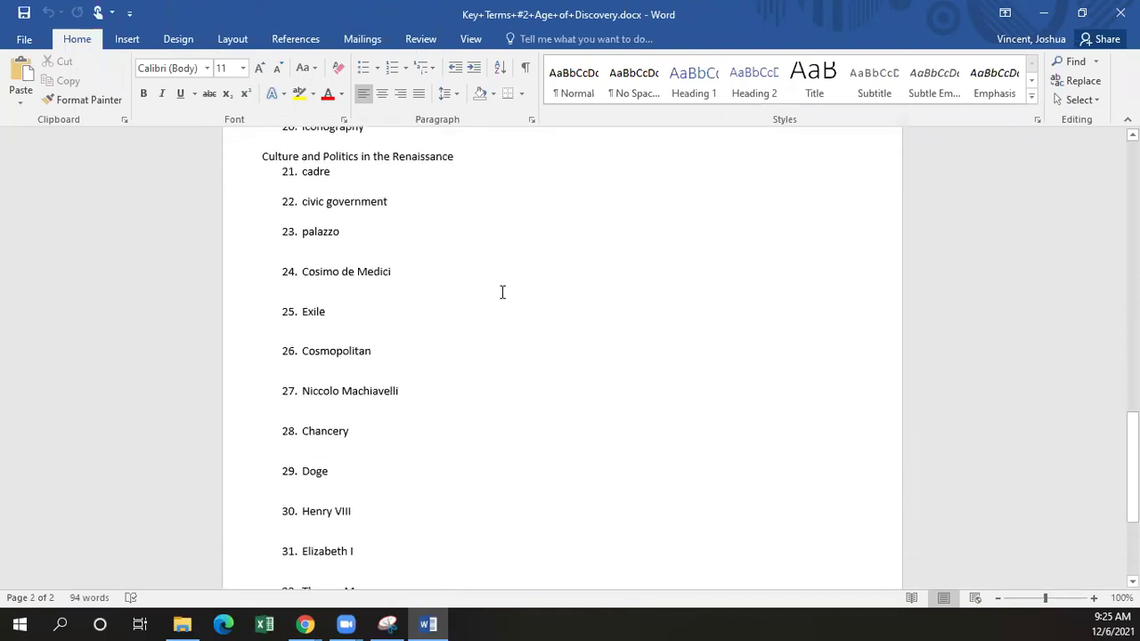
{"action": "scroll", "coordinate": [502, 292], "scroll_direction": "down", "scroll_amount": 4}
{"action": "scroll", "coordinate": [503, 303], "scroll_direction": "down", "scroll_amount": 1}
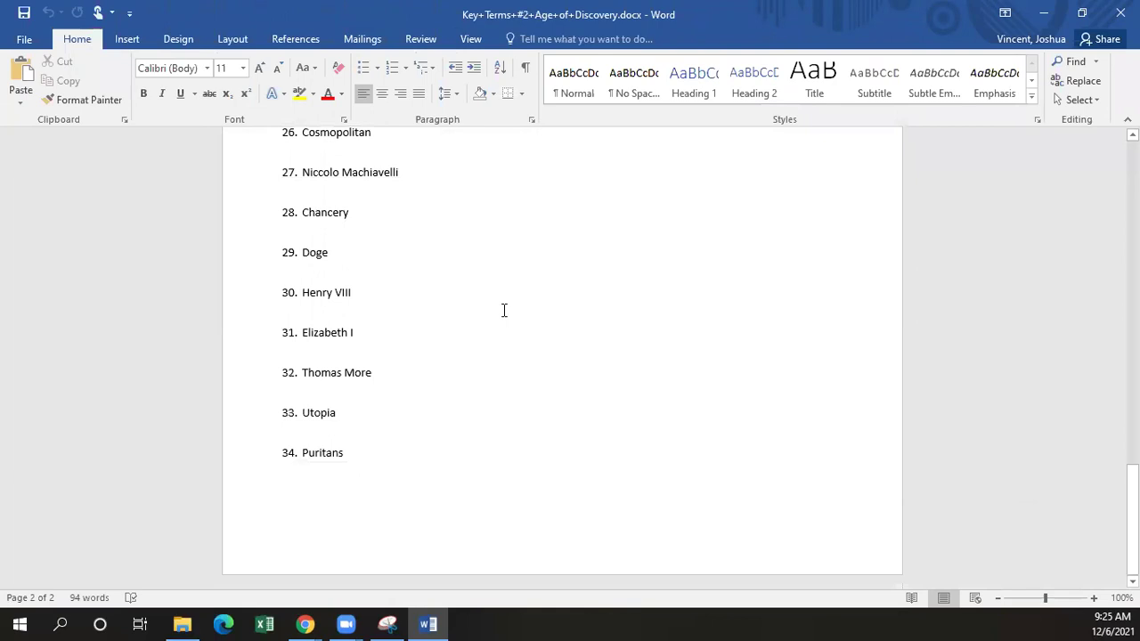
Step: Scroll back to the top of the document and restore Word to its smaller size
{"action": "scroll", "coordinate": [505, 312], "scroll_direction": "up", "scroll_amount": 20}
{"action": "scroll", "coordinate": [514, 319], "scroll_direction": "up", "scroll_amount": 5}
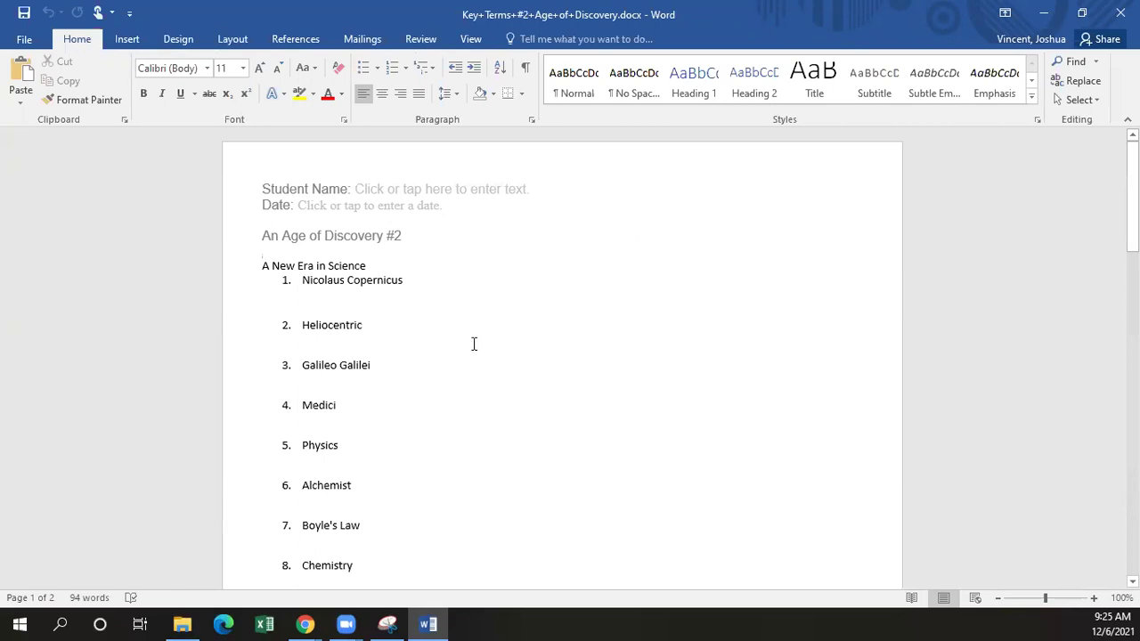
{"action": "scroll", "coordinate": [481, 363], "scroll_direction": "down", "scroll_amount": 6}
{"action": "scroll", "coordinate": [483, 363], "scroll_direction": "up", "scroll_amount": 7}
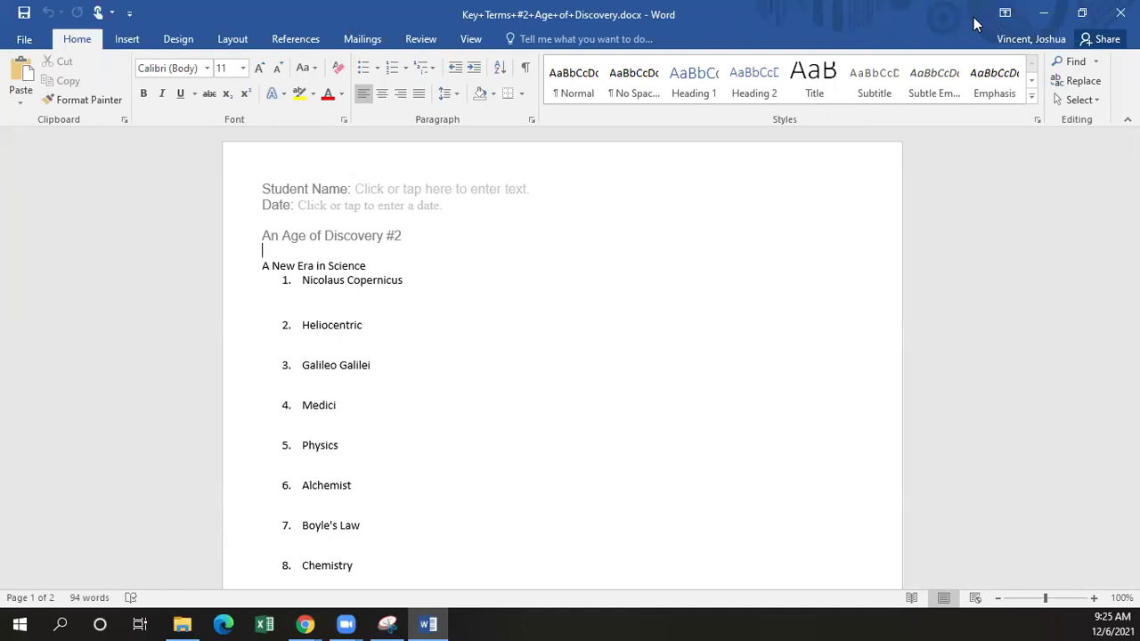
{"action": "key", "text": "super+Down"}
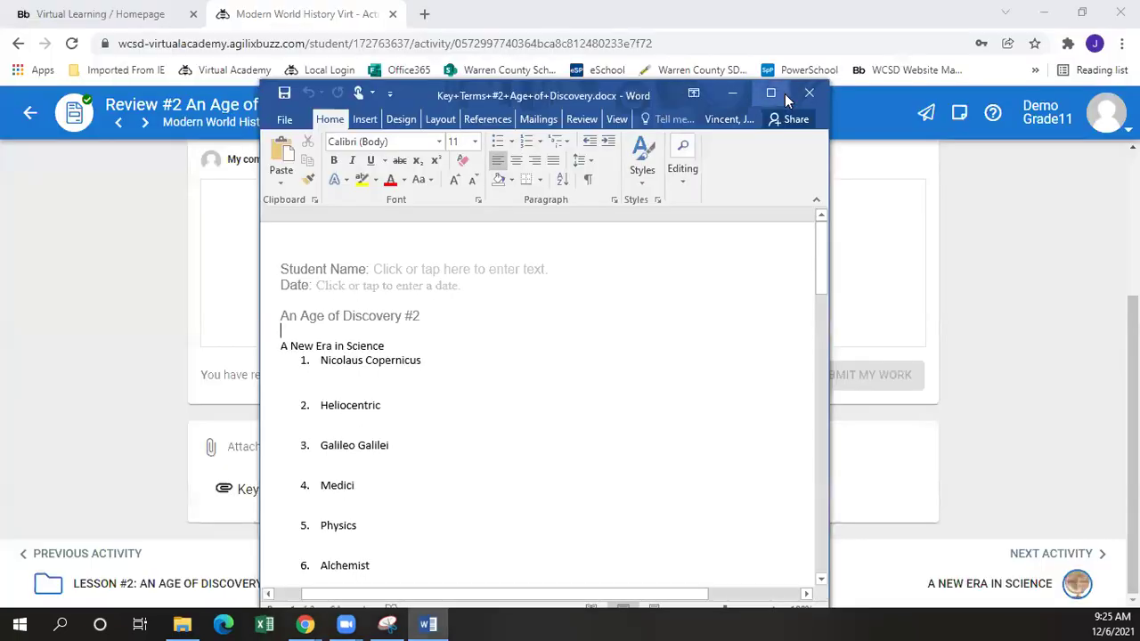
Step: Close Word and view Review #2's grade details: 64.7%, Completed, Notebook category
{"action": "left_click", "coordinate": [814, 94]}
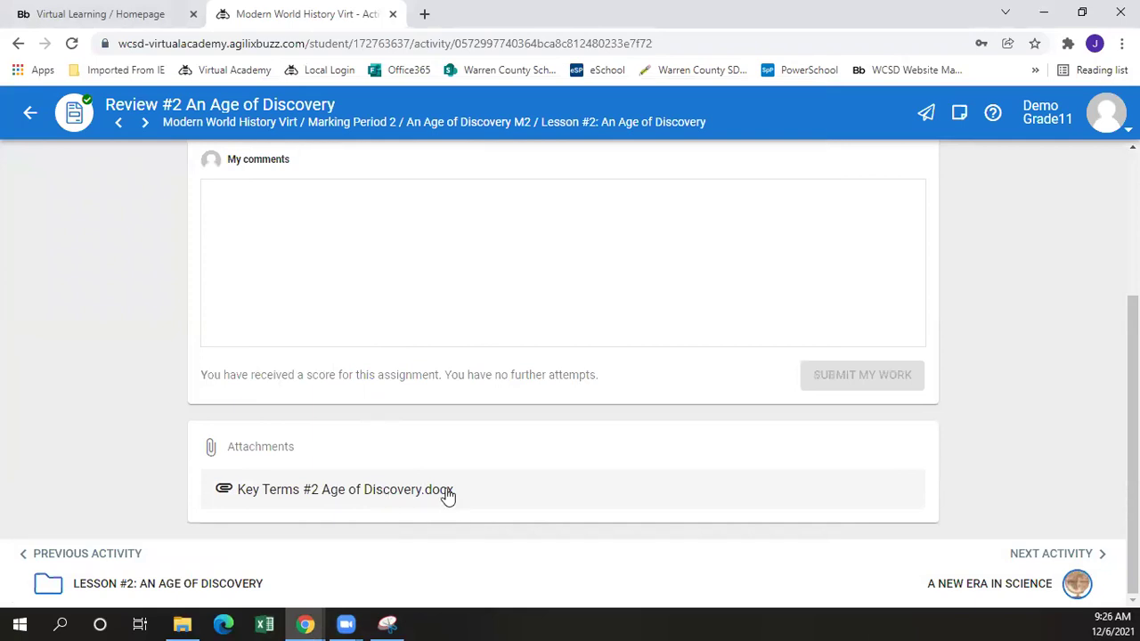
{"action": "scroll", "coordinate": [448, 496], "scroll_direction": "up", "scroll_amount": 3}
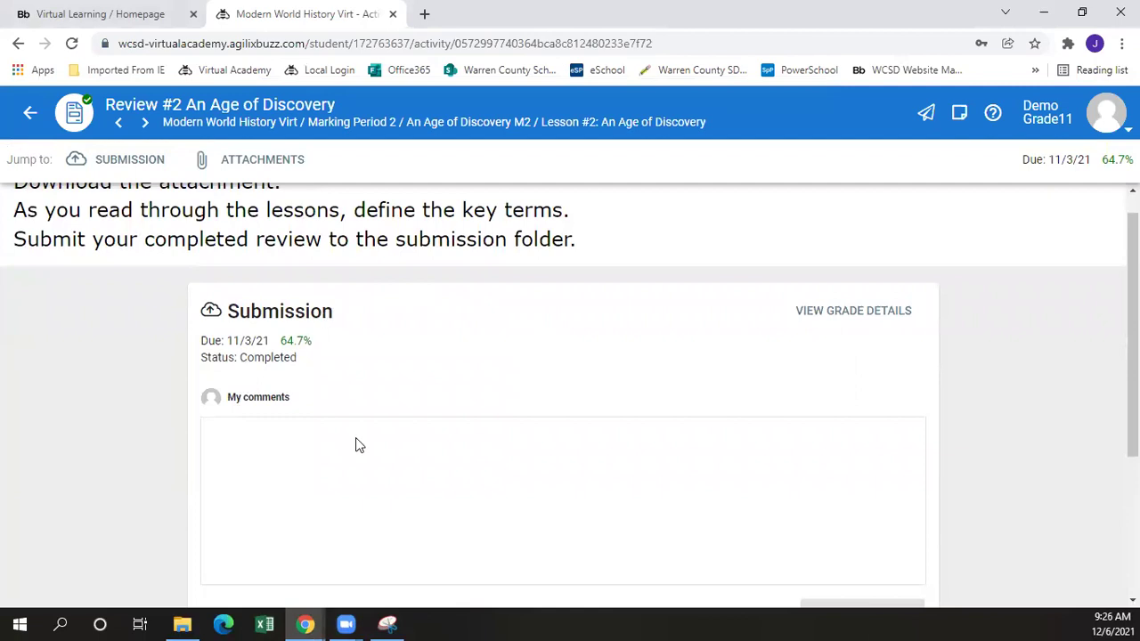
{"action": "left_click", "coordinate": [846, 310]}
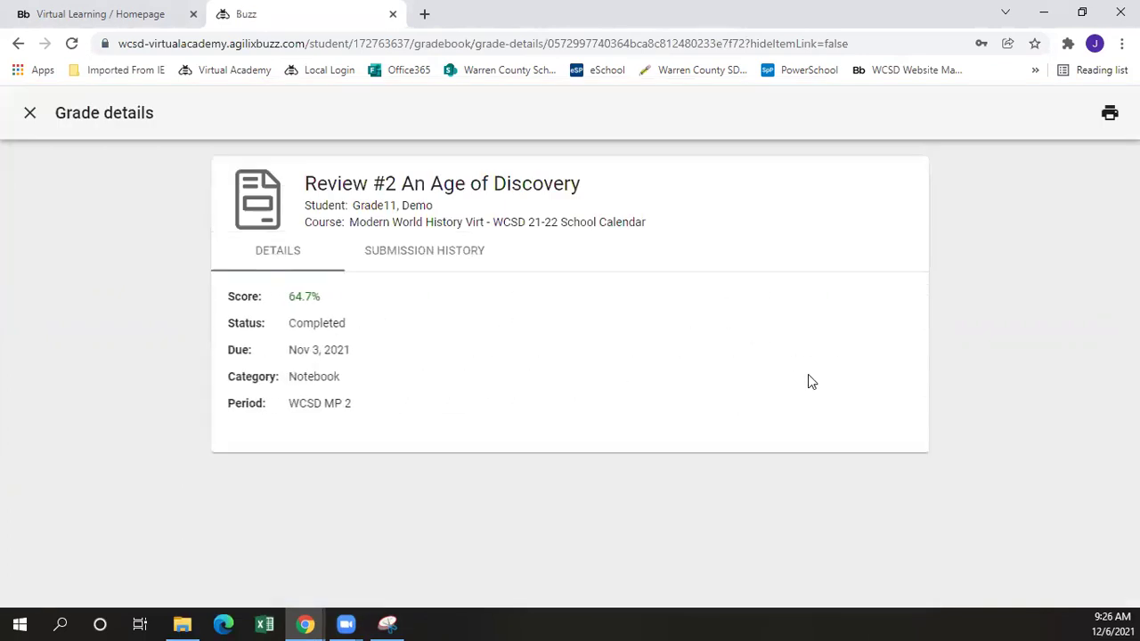